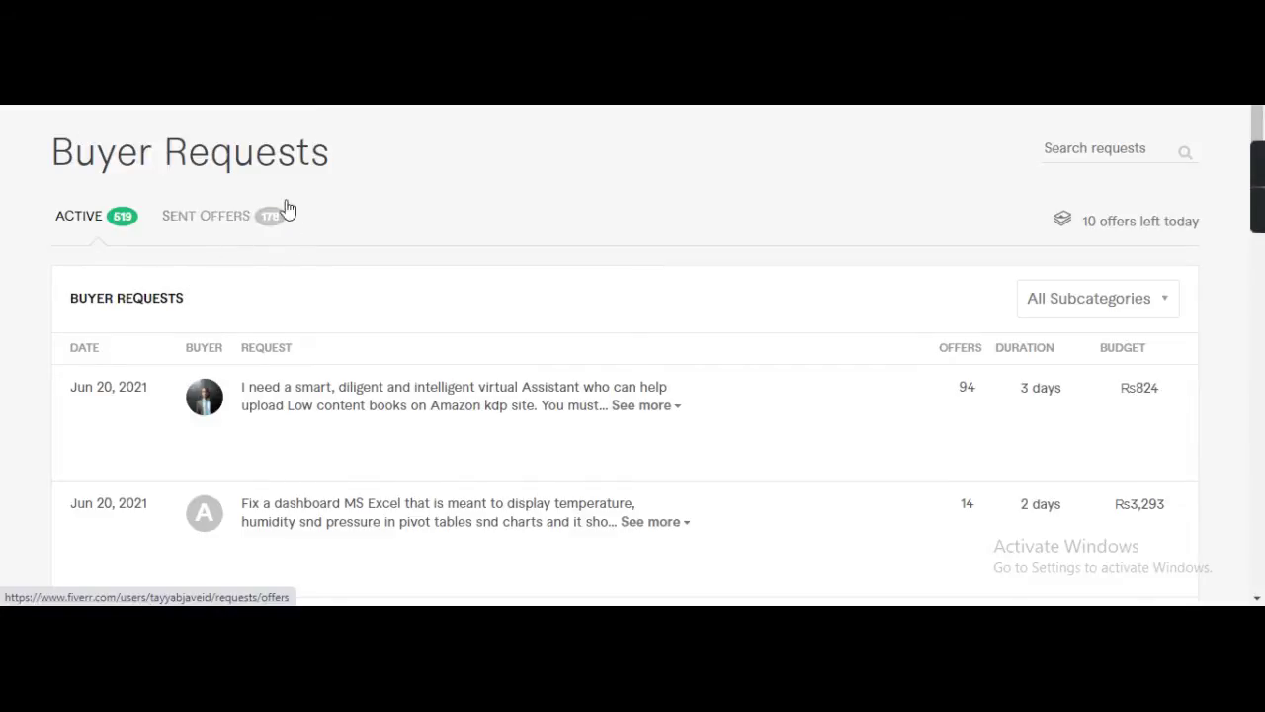
# Review the previously sent offers and return to the active buyer requests.
pyautogui.click(203, 215)
pyautogui.scroll(-20, 271, 310)
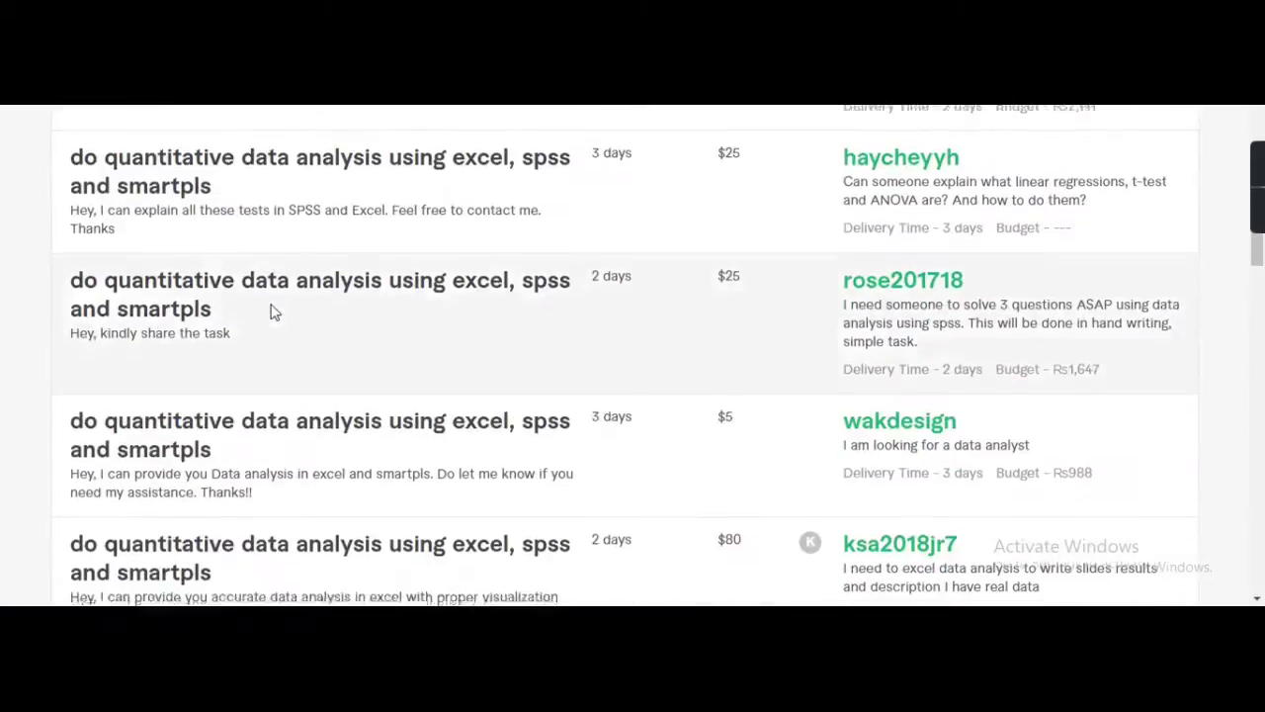
pyautogui.scroll(20, 270, 310)
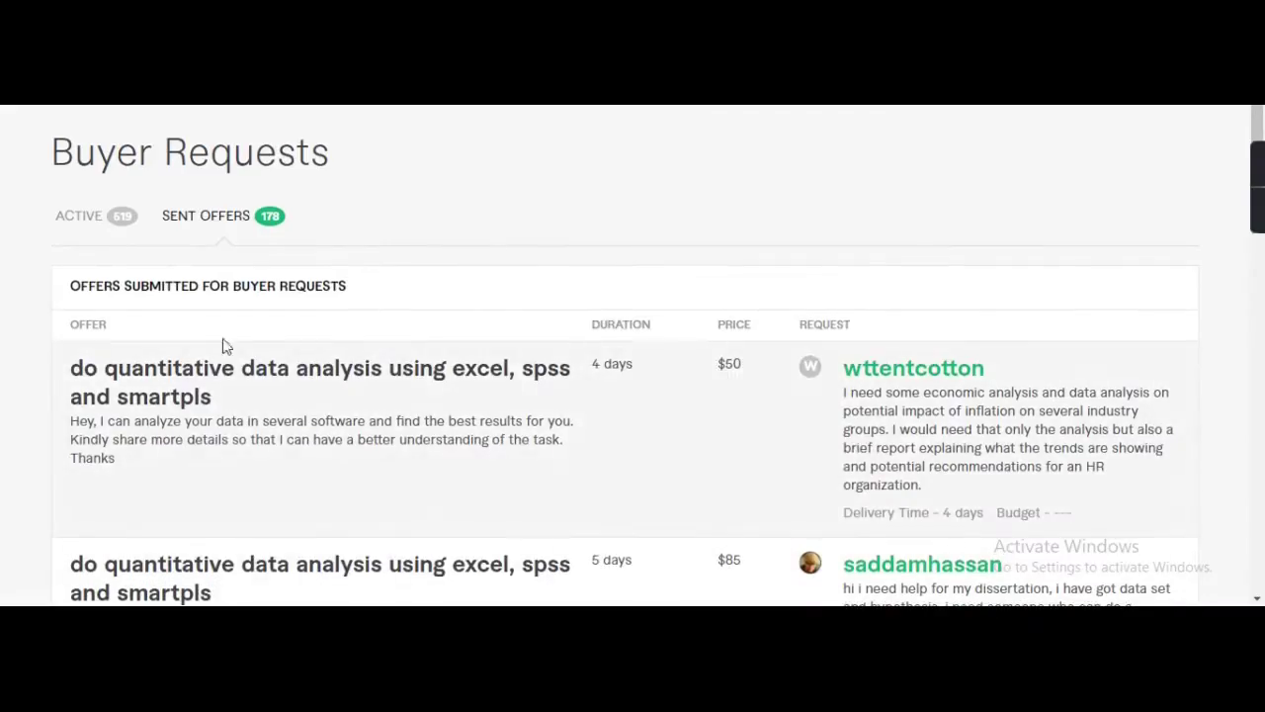
pyautogui.click(91, 220)
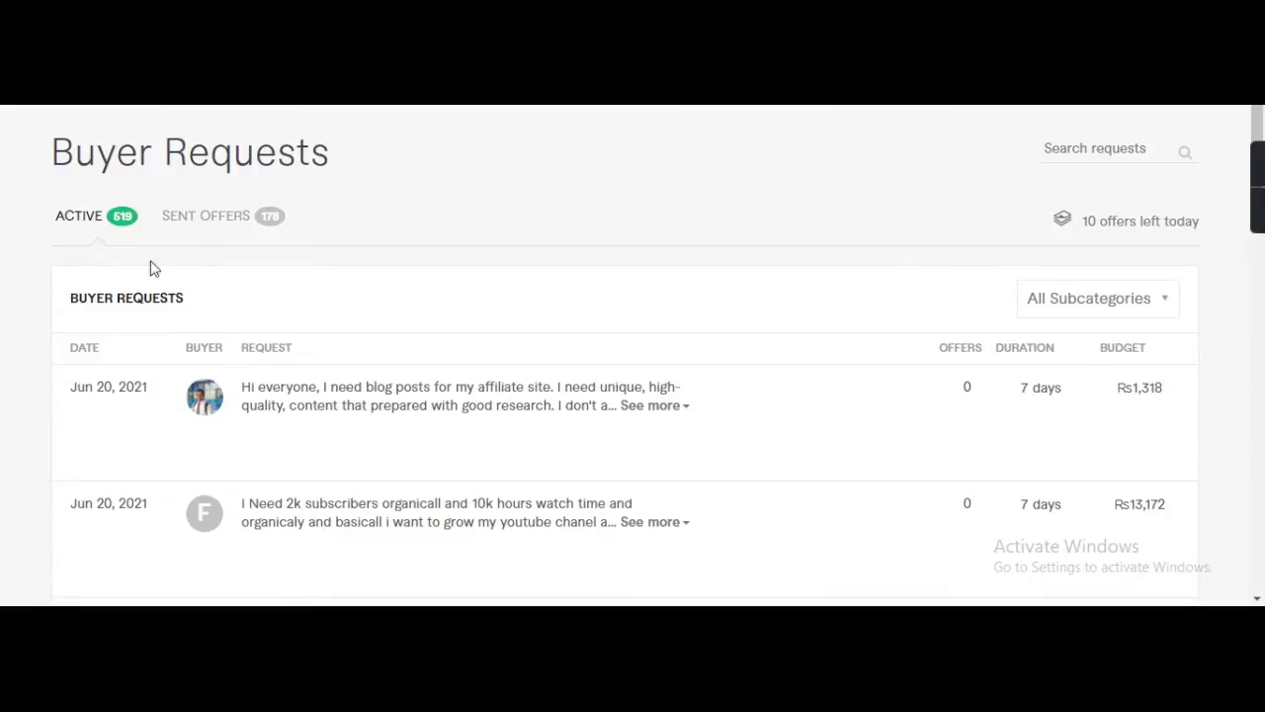
# Browse the first active buyer requests and check how many offers remain for today.
pyautogui.scroll(-2, 327, 288)
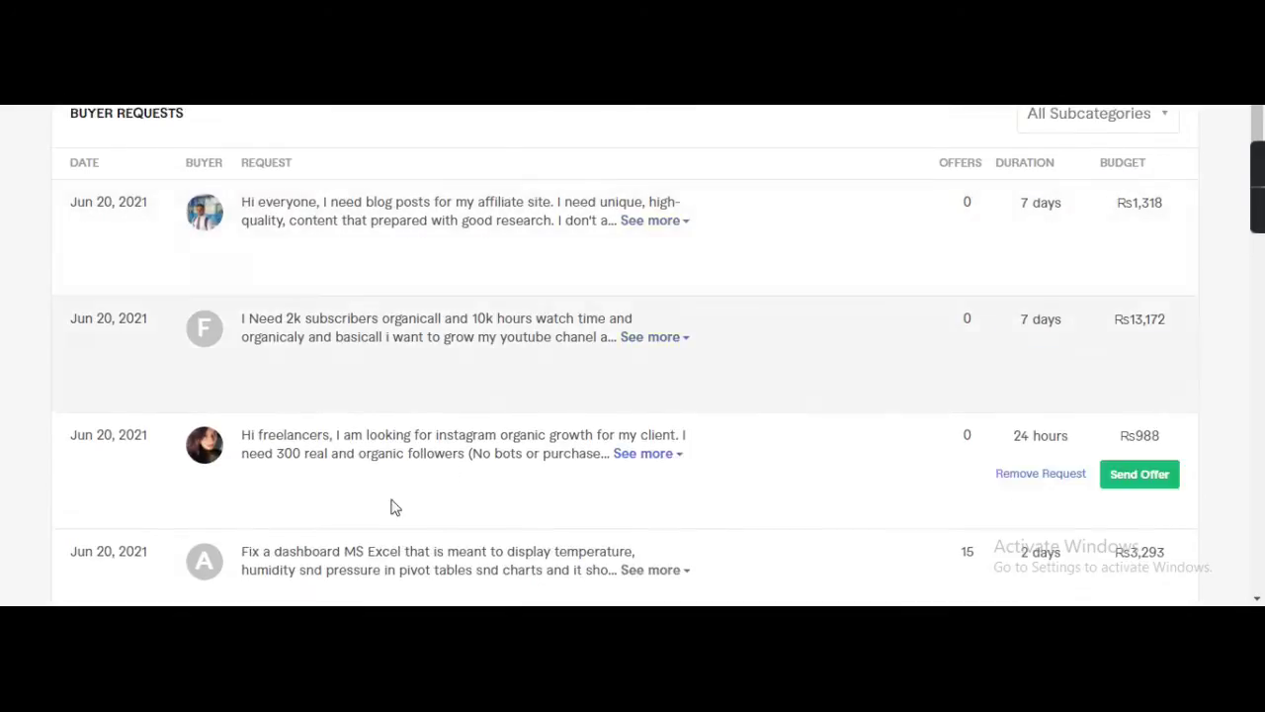
pyautogui.scroll(-2, 338, 371)
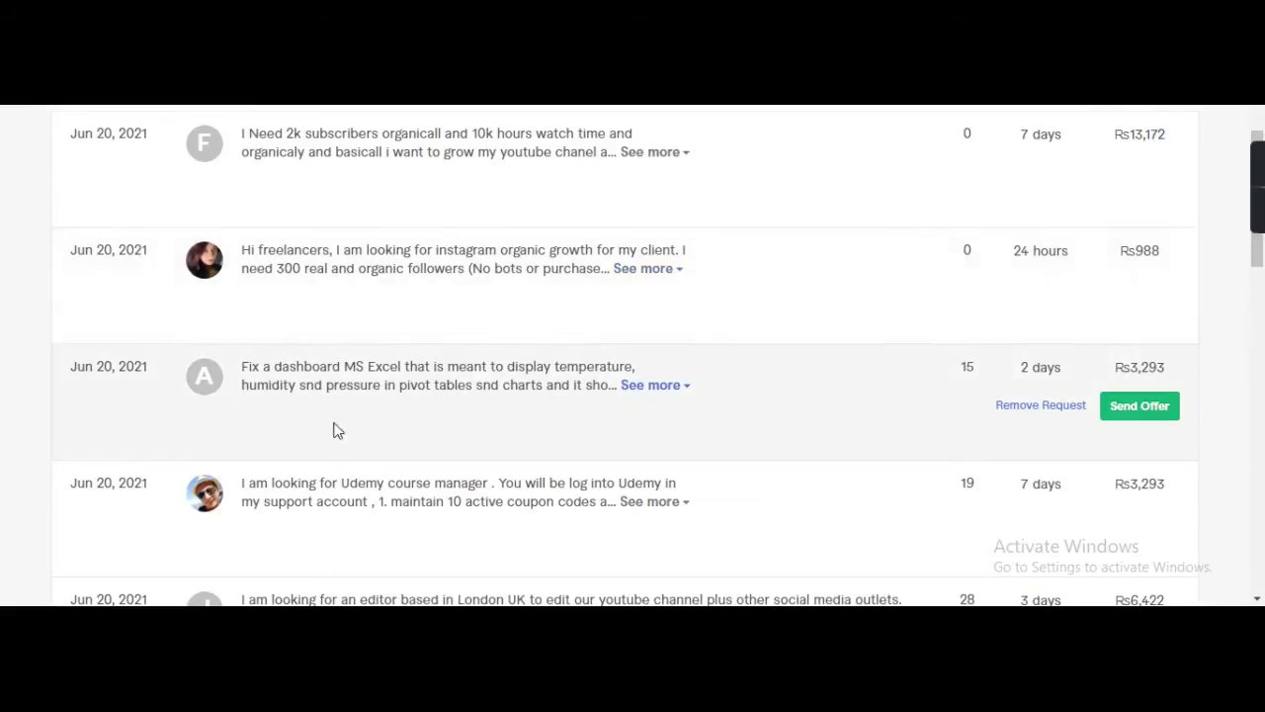
pyautogui.scroll(-2, 333, 426)
pyautogui.scroll(10, 339, 353)
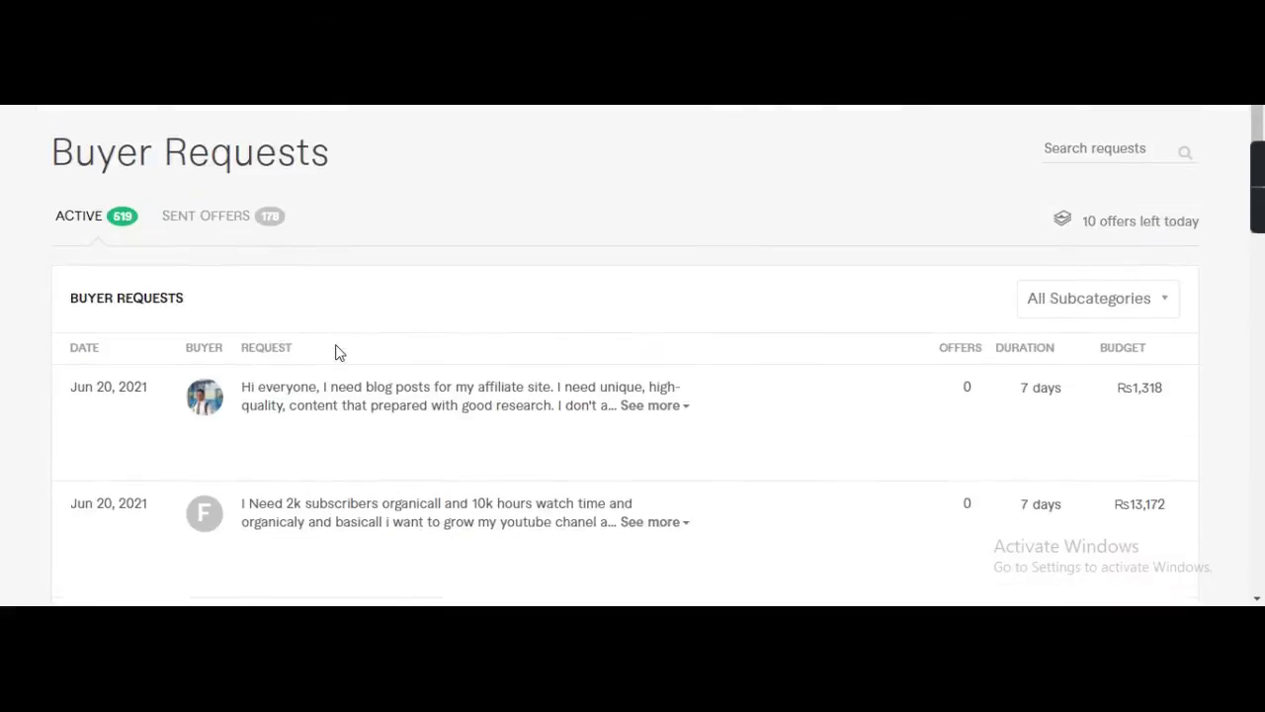
pyautogui.moveTo(1085, 220); pyautogui.dragTo(1206, 224)
pyautogui.click(1206, 223)
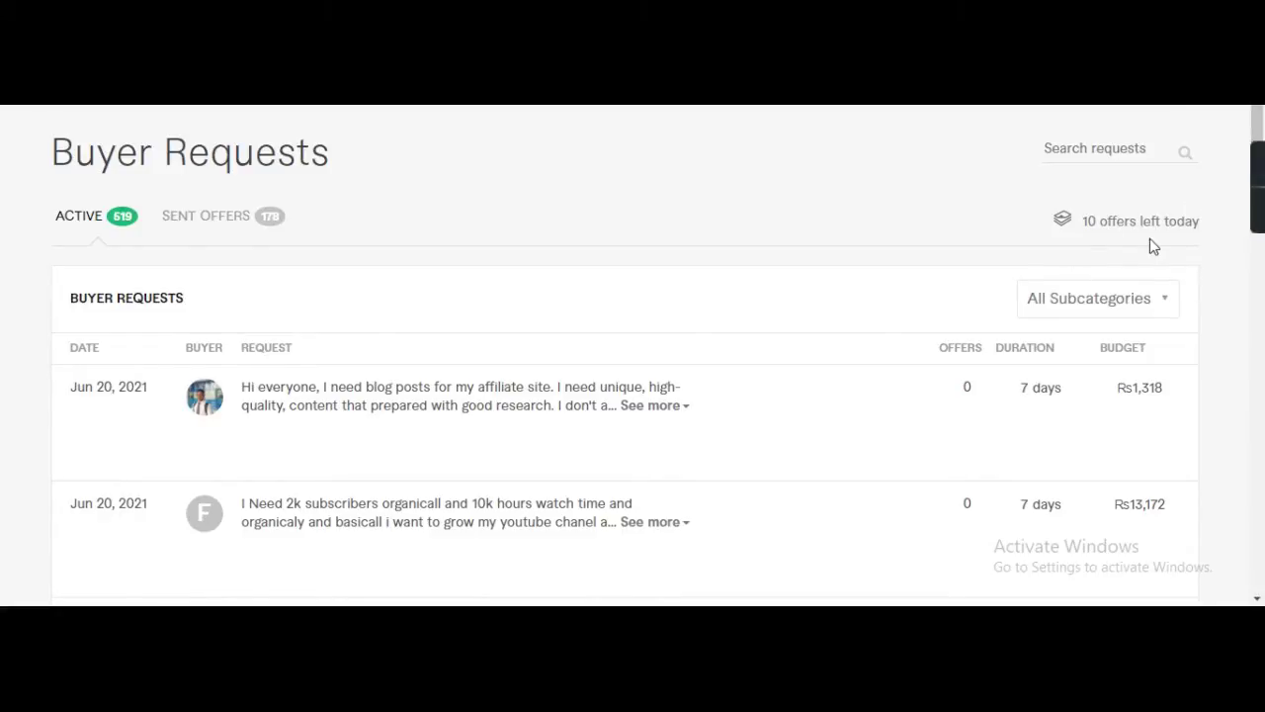
# Compare the number of offers received by the Excel dashboard, Udemy course manager and London-based editor requests.
pyautogui.scroll(-2, 692, 357)
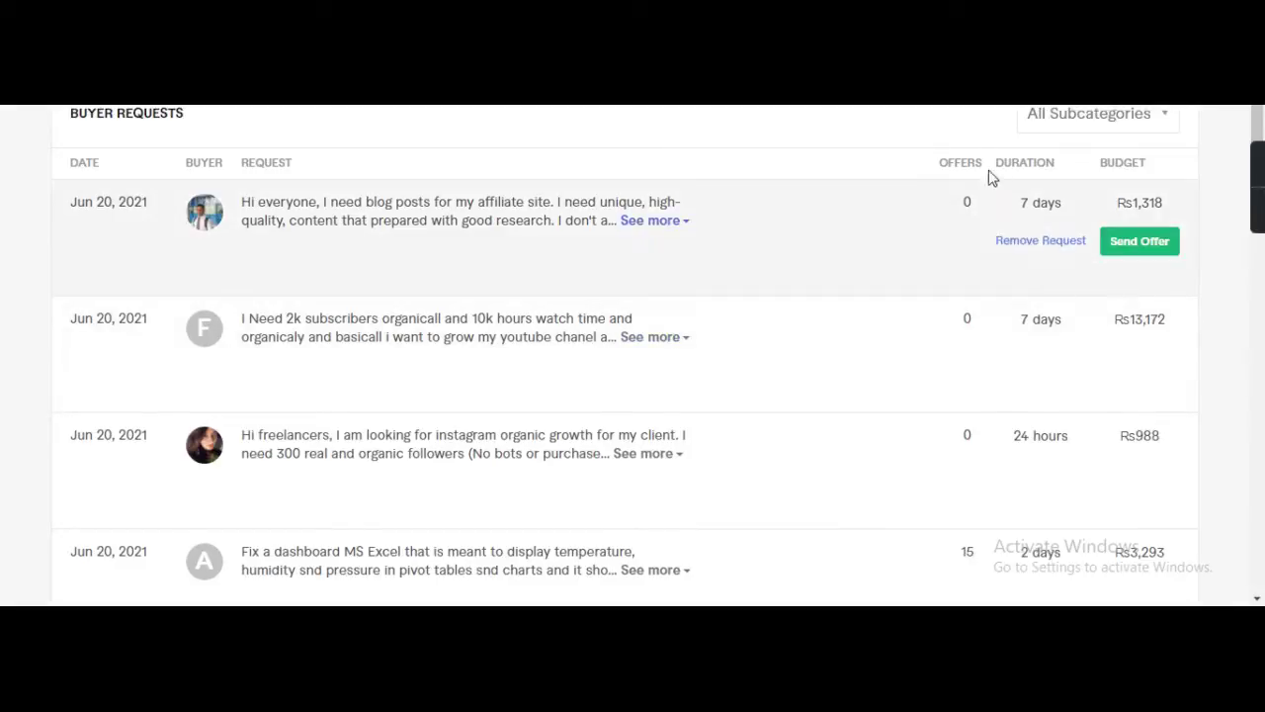
pyautogui.moveTo(240, 237)
pyautogui.scroll(-2, 964, 331)
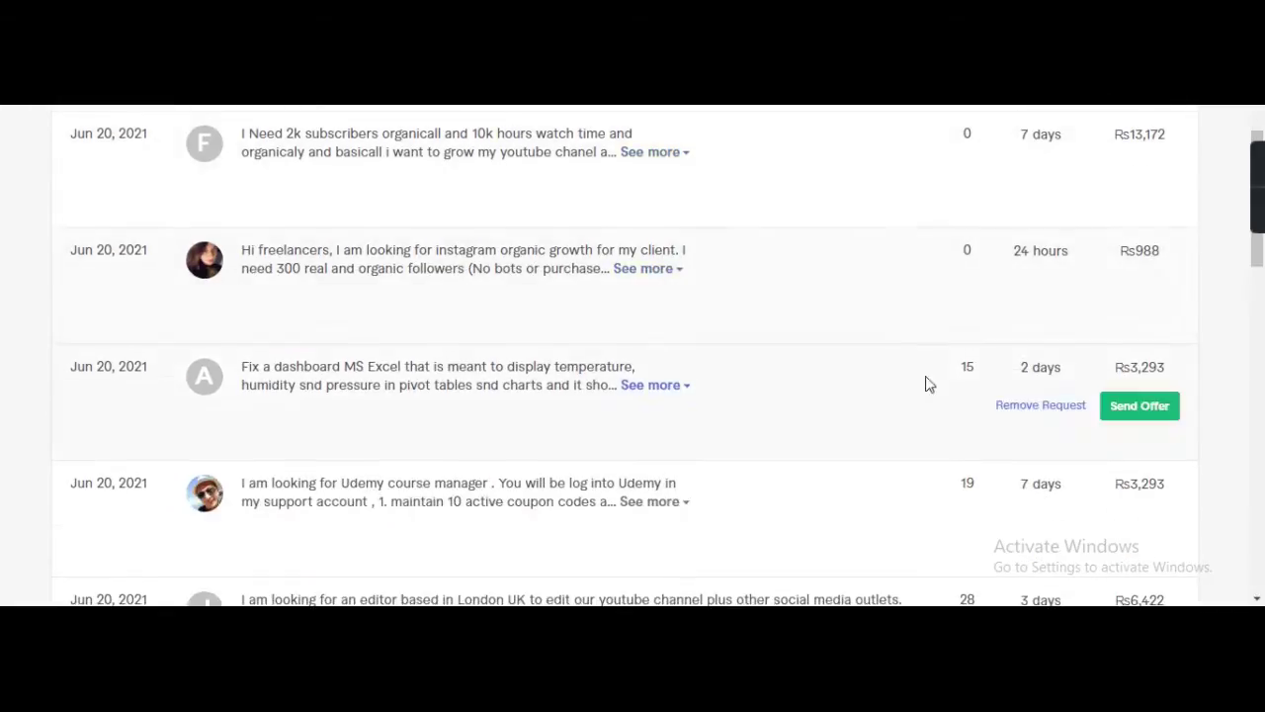
pyautogui.scroll(-2, 927, 385)
pyautogui.doubleClick(966, 183)
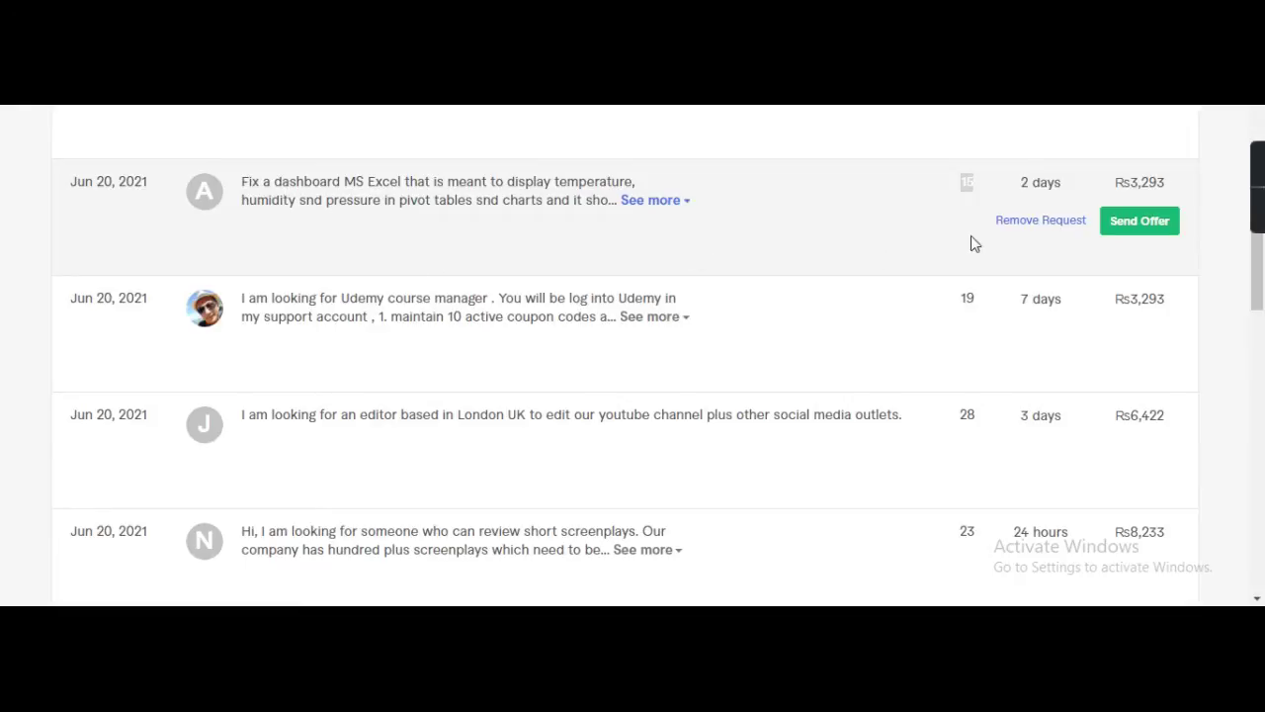
pyautogui.doubleClick(967, 299)
pyautogui.moveTo(967, 417); pyautogui.dragTo(975, 417)
pyautogui.scroll(-1, 943, 475)
pyautogui.scroll(1, 791, 316)
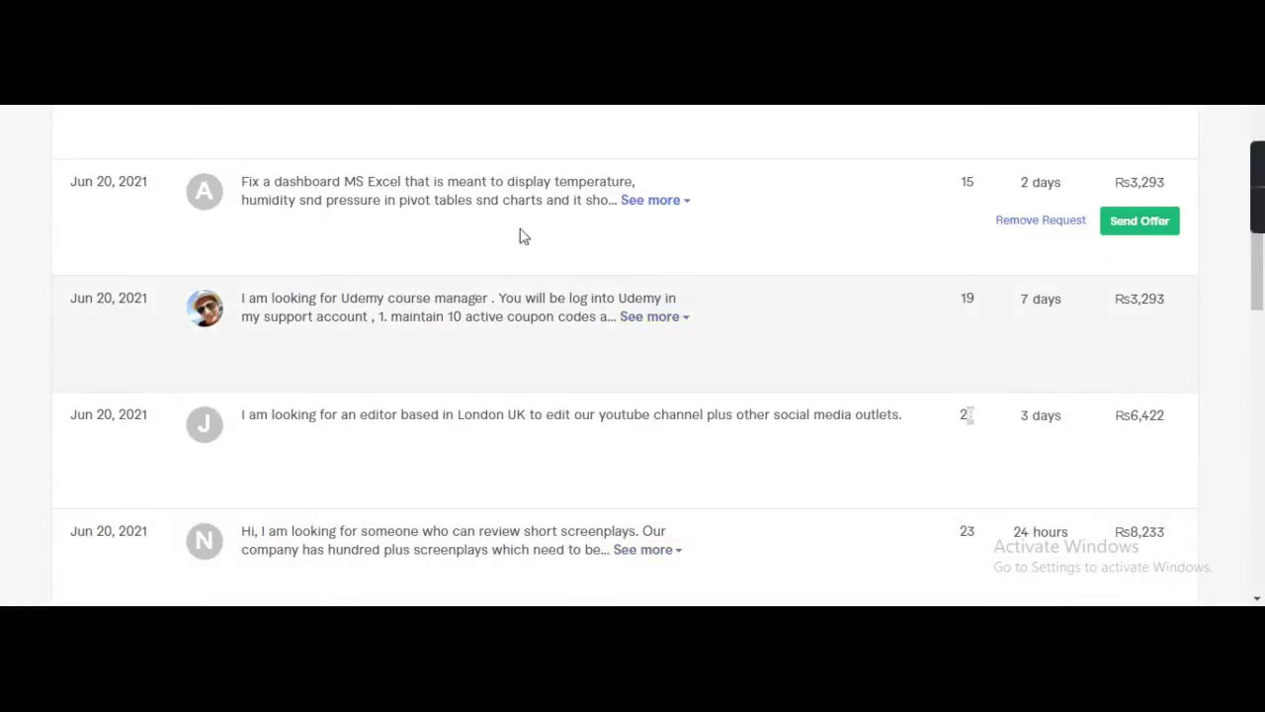
# Look through the active requests for analysis jobs, including the fault tree and structural equation modelling ones.
pyautogui.scroll(3, 339, 290)
pyautogui.scroll(-15, 414, 284)
pyautogui.scroll(7, 706, 300)
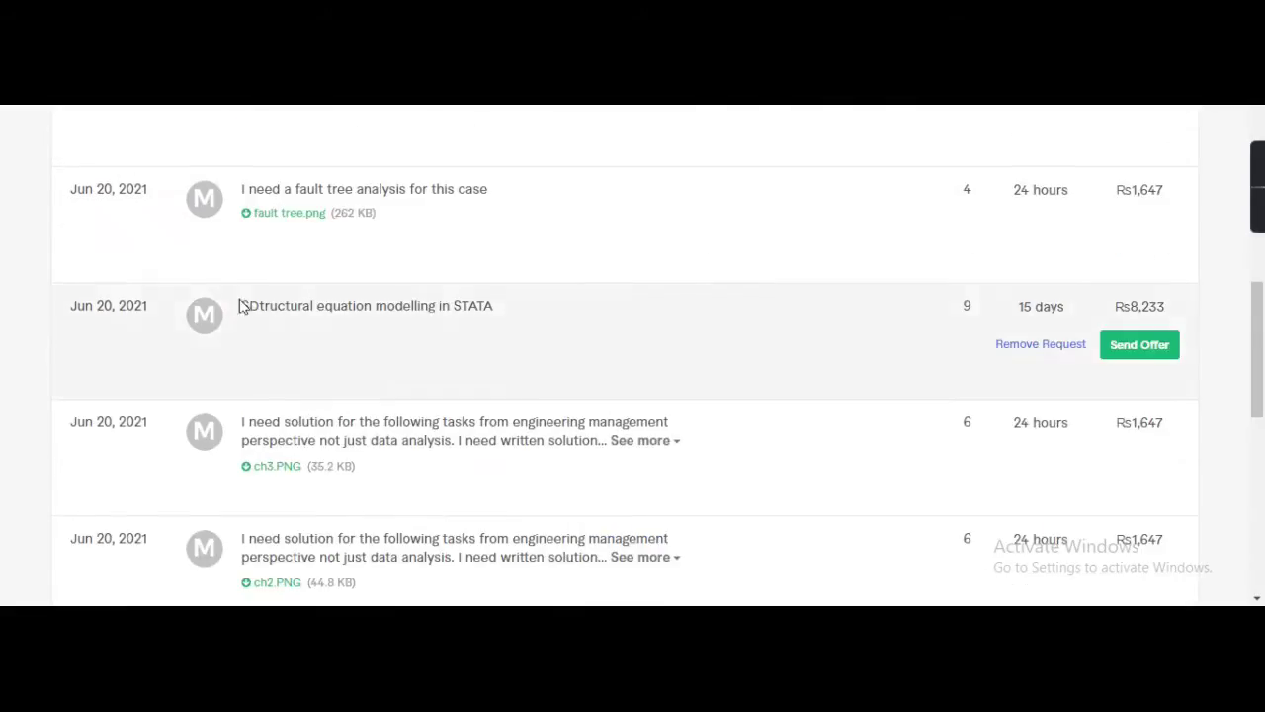
pyautogui.scroll(3, 243, 214)
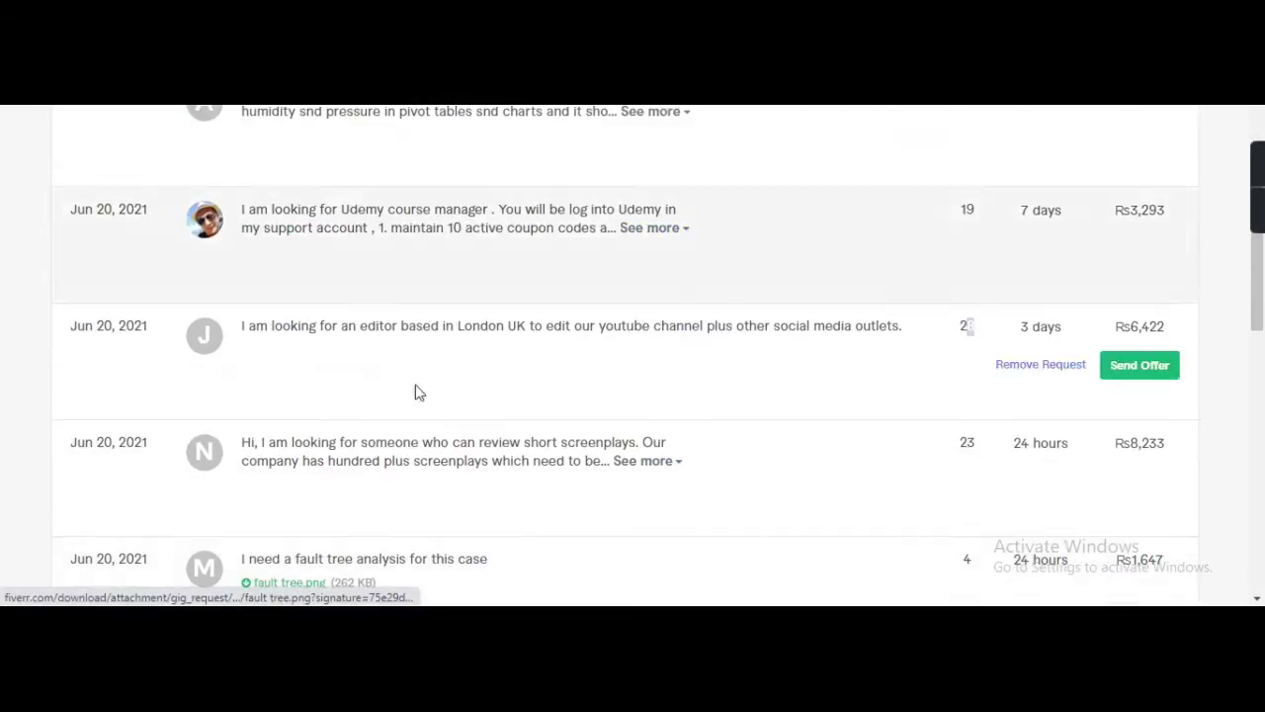
pyautogui.scroll(-1, 302, 504)
pyautogui.scroll(6, 300, 432)
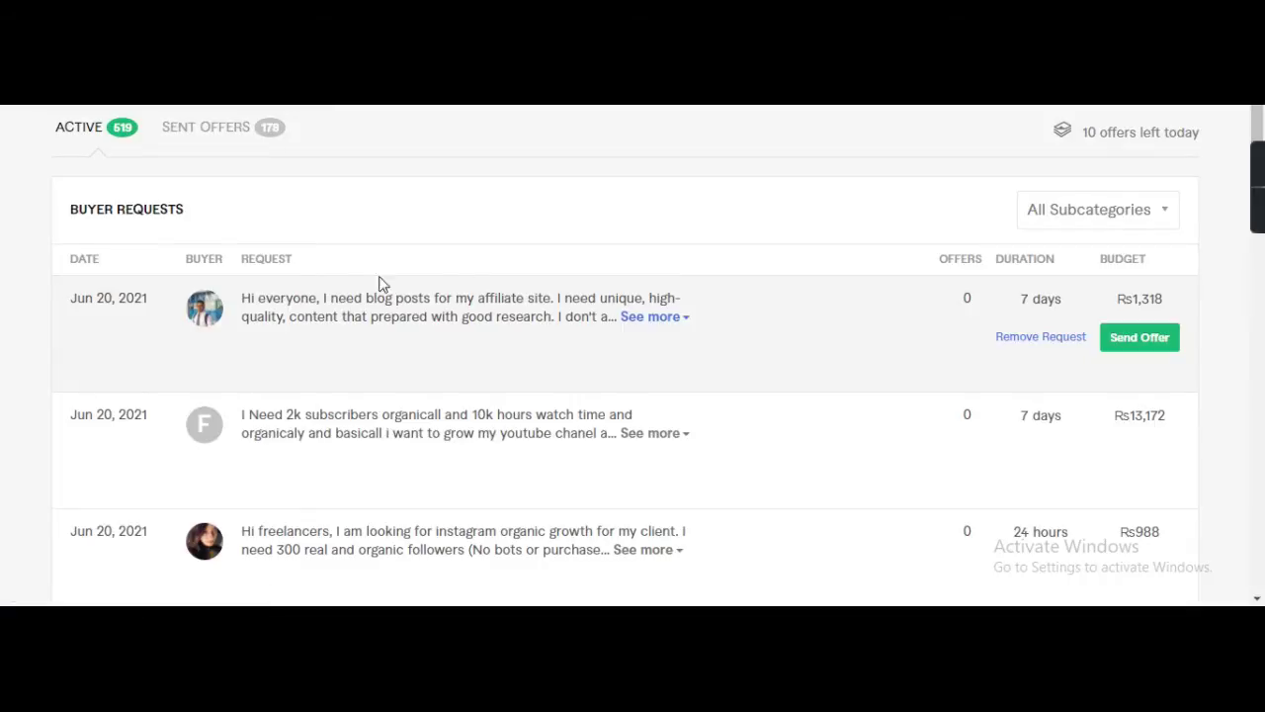
# Read the request texts for the Instagram organic growth and MS Excel dashboard jobs.
pyautogui.scroll(-4, 424, 306)
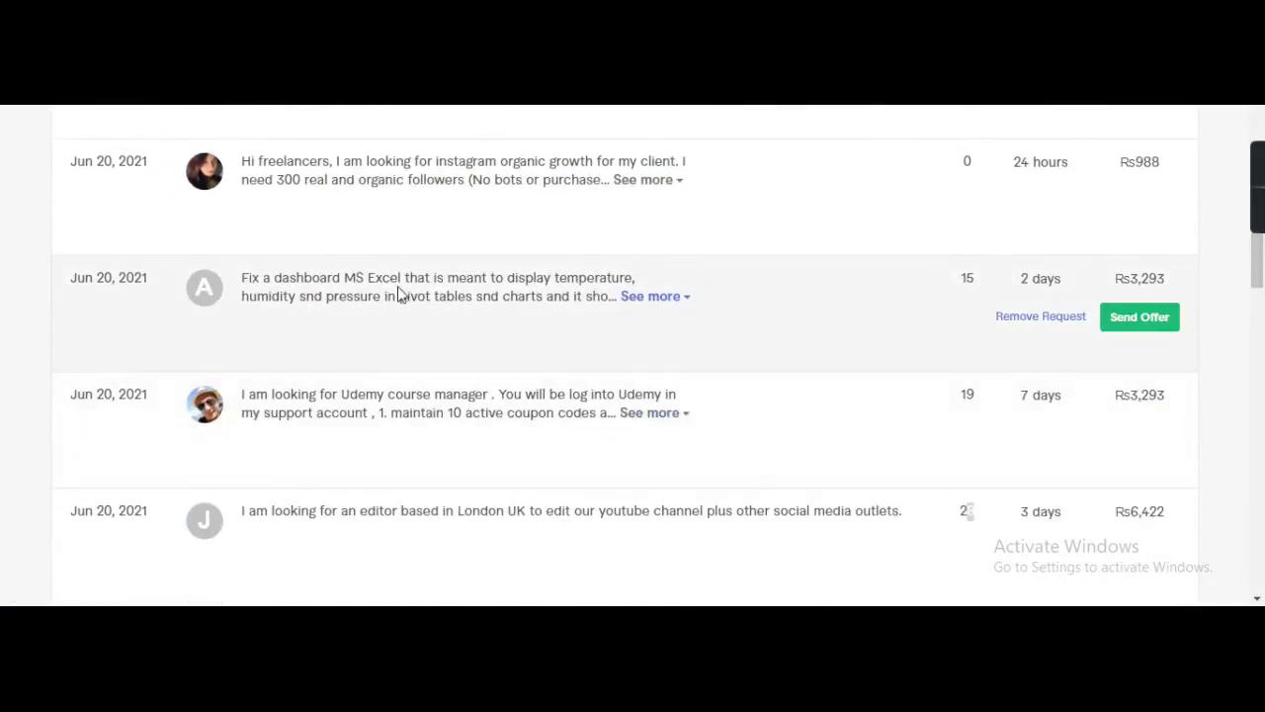
pyautogui.scroll(1, 385, 338)
pyautogui.scroll(2, 291, 339)
pyautogui.scroll(3, 339, 288)
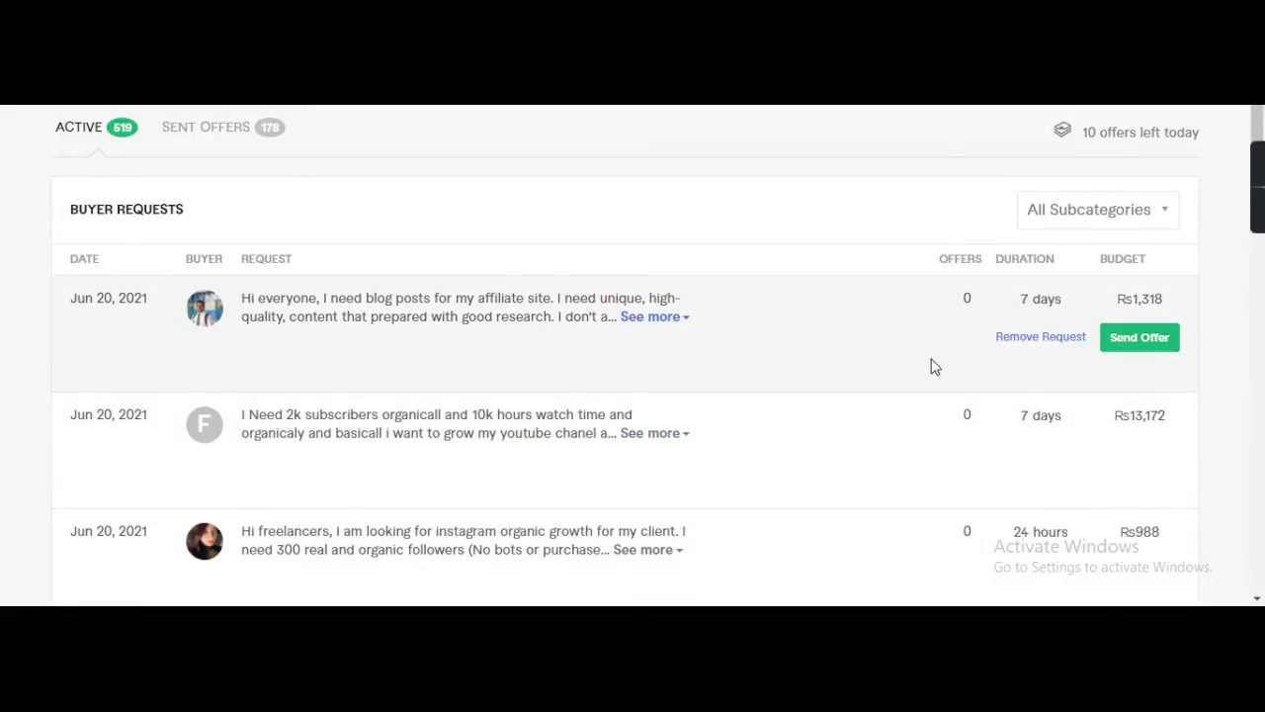
pyautogui.scroll(-2, 376, 367)
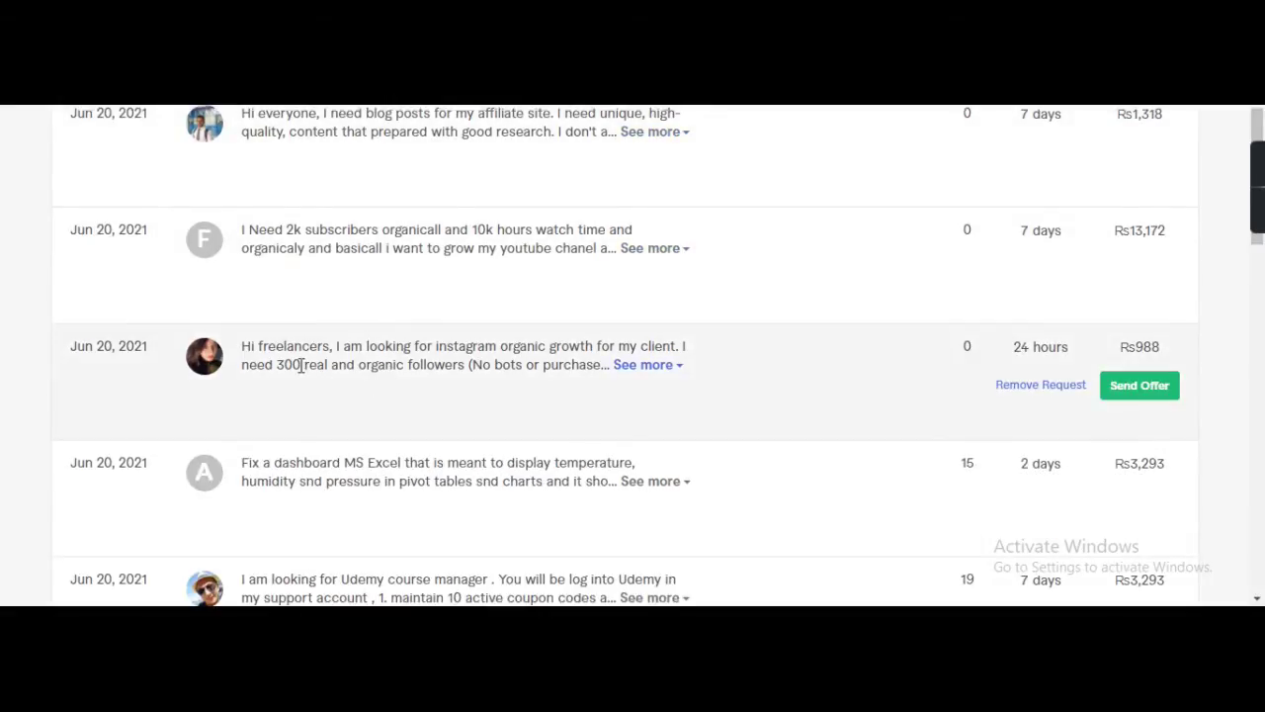
pyautogui.scroll(-2, 415, 379)
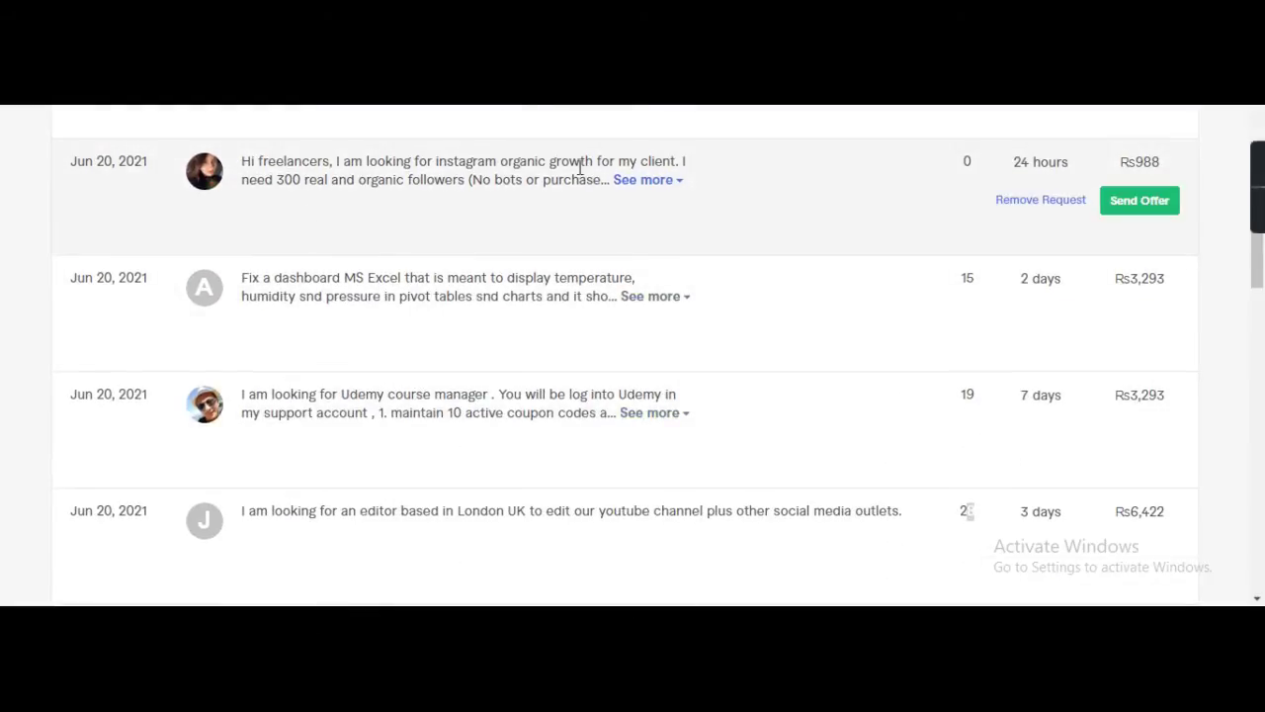
pyautogui.moveTo(339, 272); pyautogui.dragTo(537, 274)
pyautogui.click(536, 274)
# Start an offer for the structural equation modelling in STATA request, using the quantitative data analysis gig.
pyautogui.scroll(-2, 296, 248)
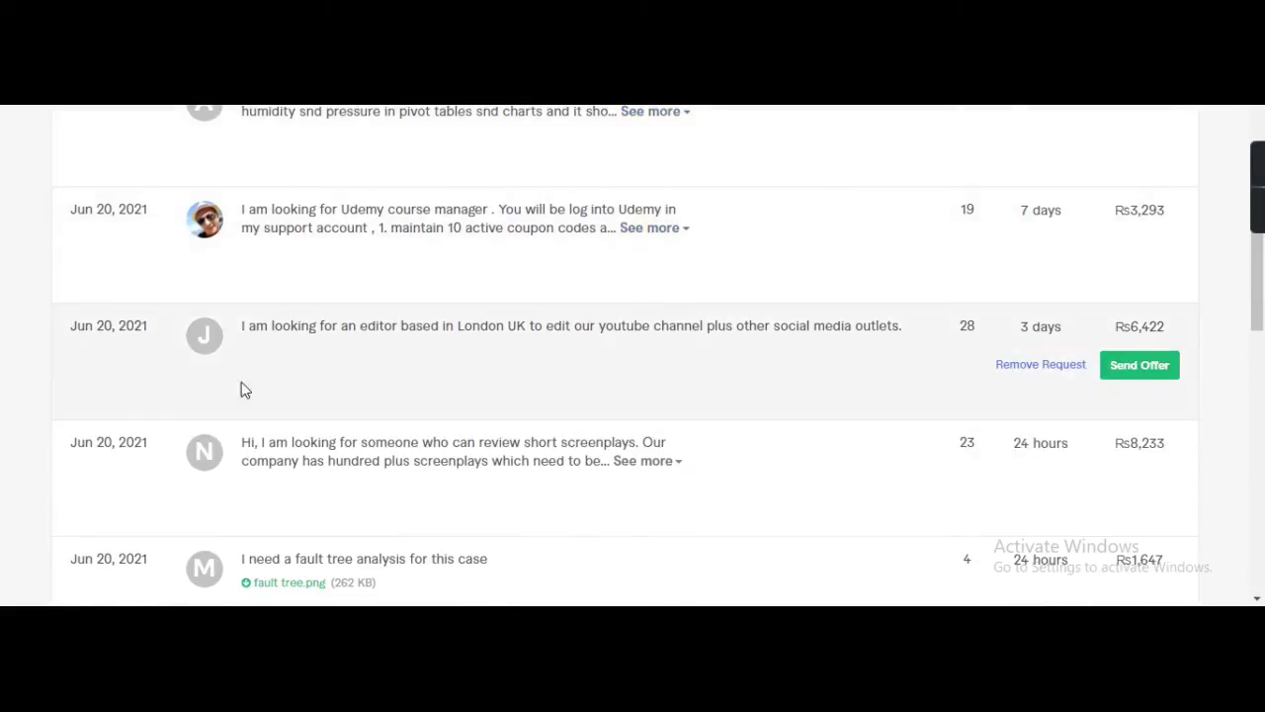
pyautogui.scroll(-4, 333, 327)
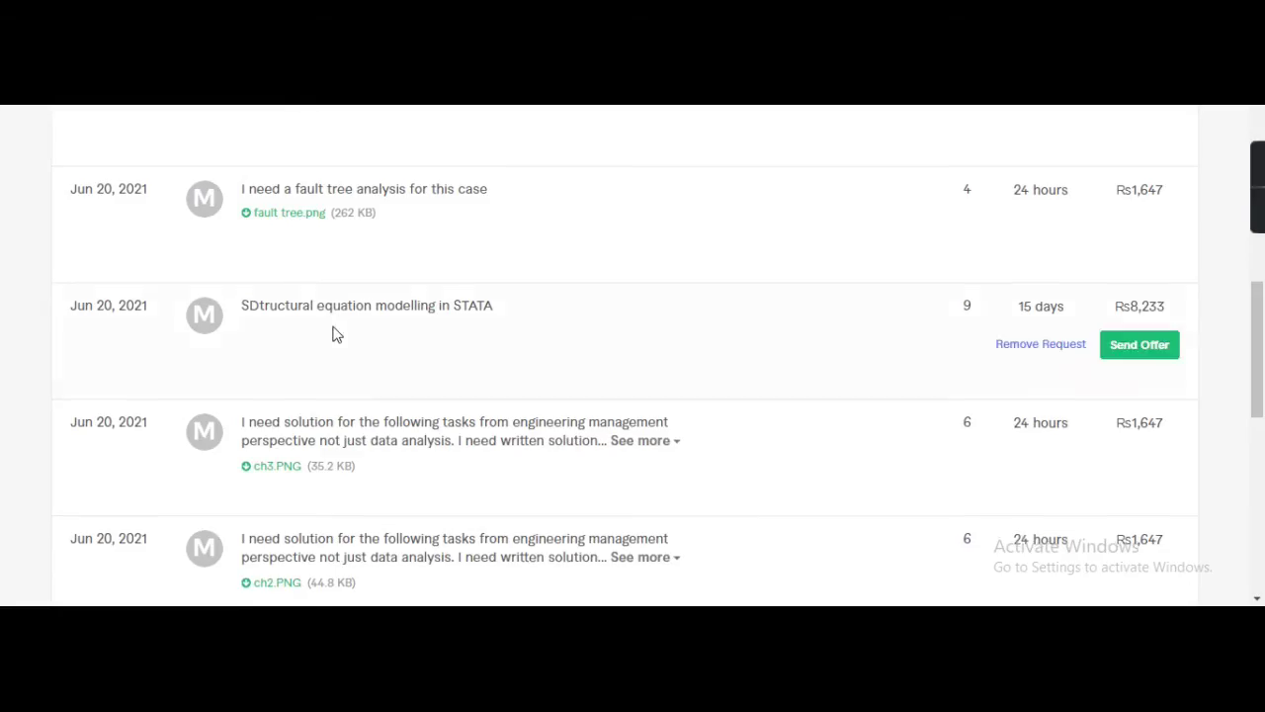
pyautogui.moveTo(254, 302); pyautogui.dragTo(459, 306)
pyautogui.click(461, 307)
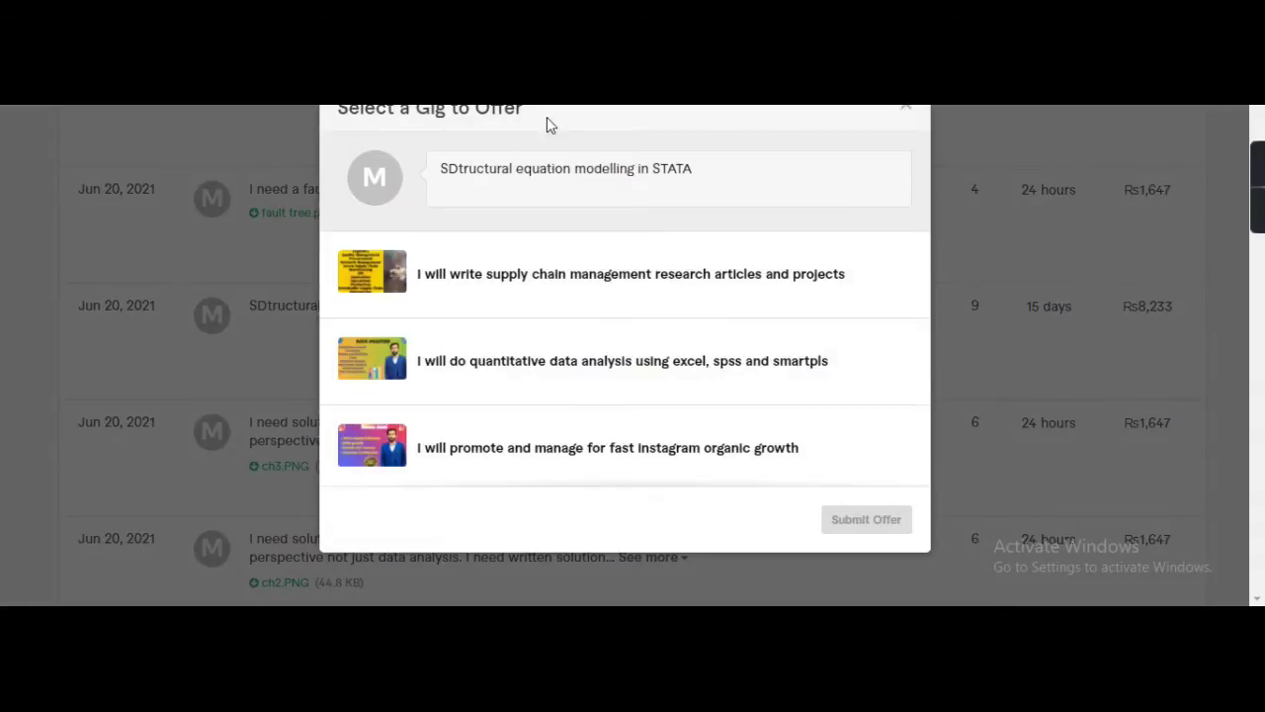
pyautogui.scroll(-1, 445, 316)
pyautogui.scroll(1, 608, 400)
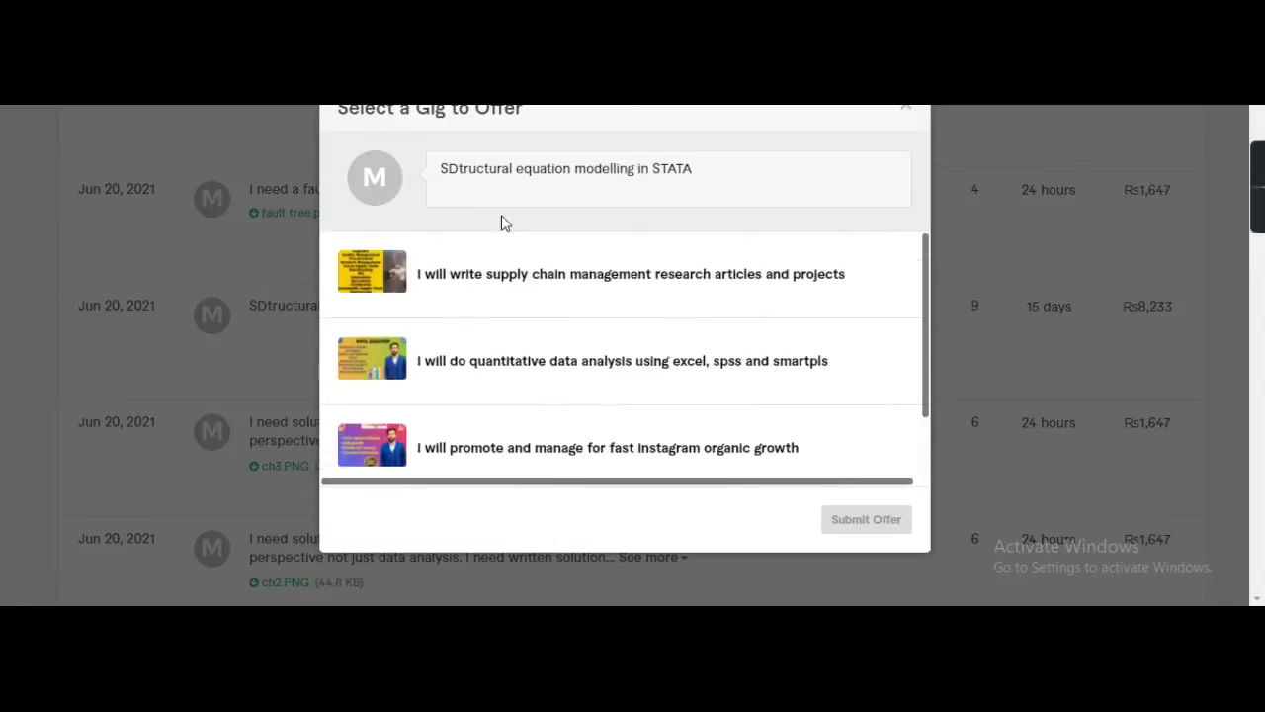
pyautogui.scroll(-1, 466, 392)
pyautogui.scroll(1, 494, 385)
pyautogui.click(618, 376)
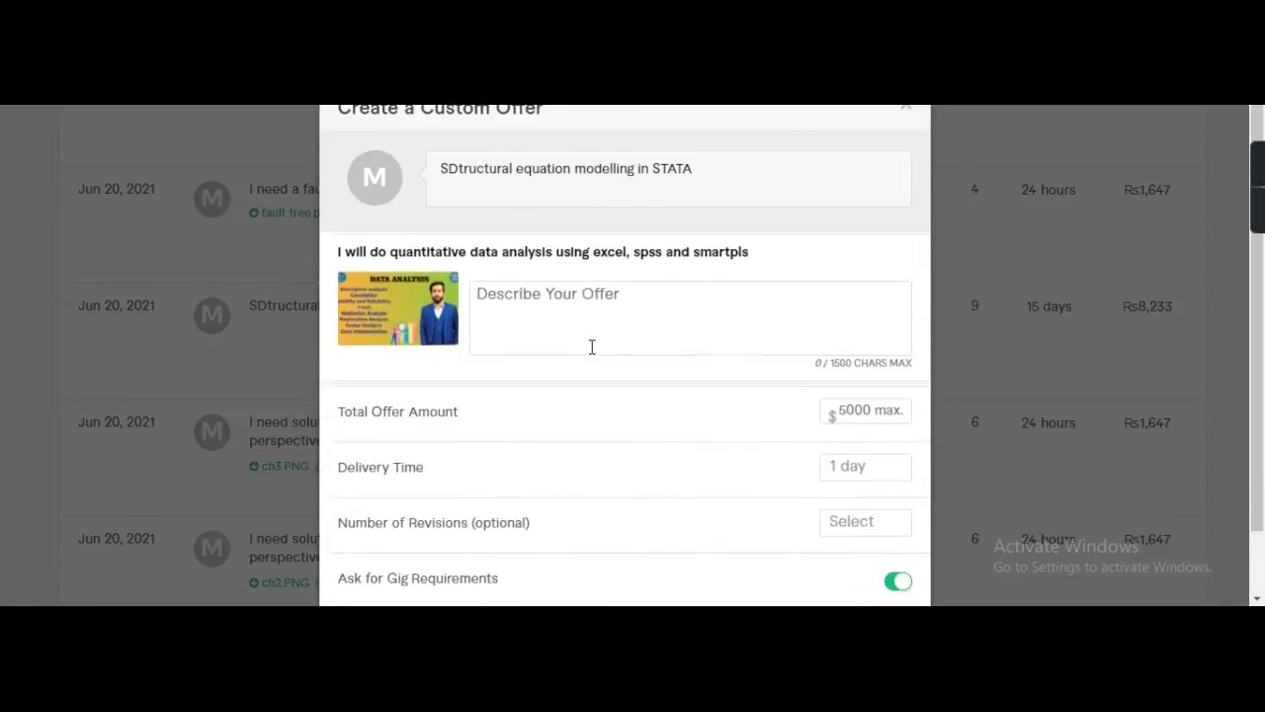
# Set the total offer amount to $30 and the delivery time to 7 days.
pyautogui.click(549, 295)
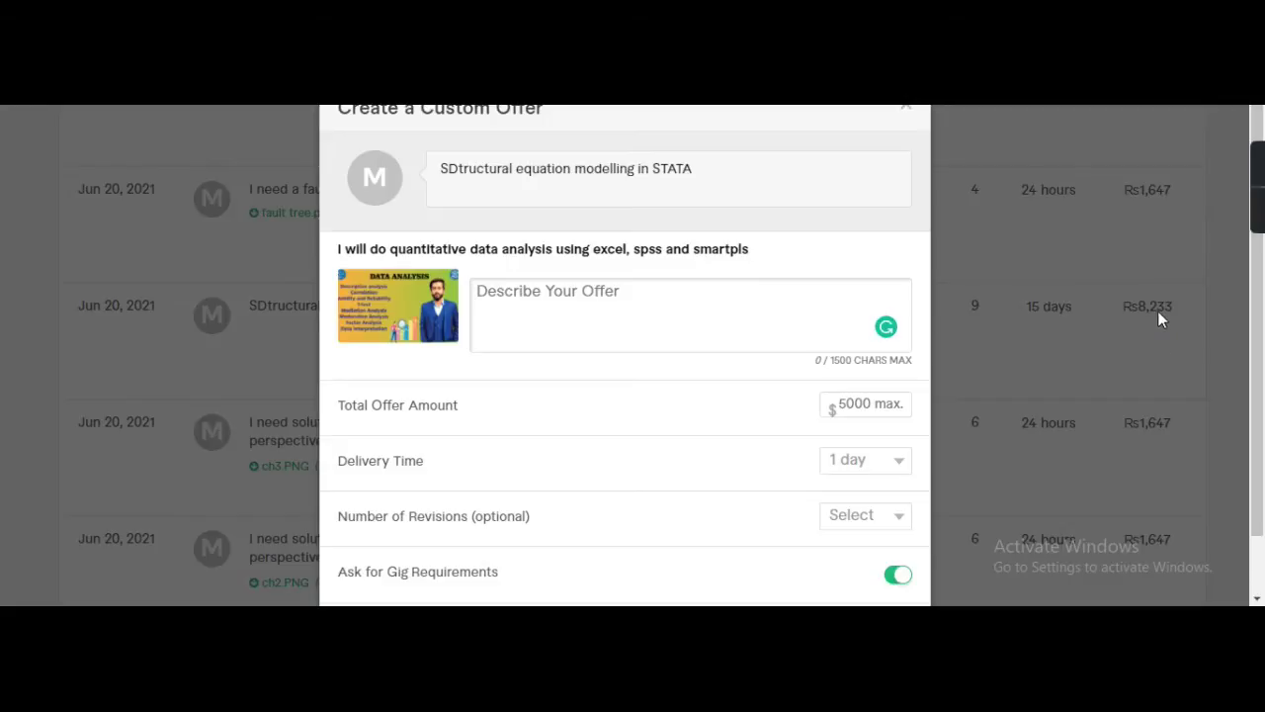
pyautogui.click(857, 403)
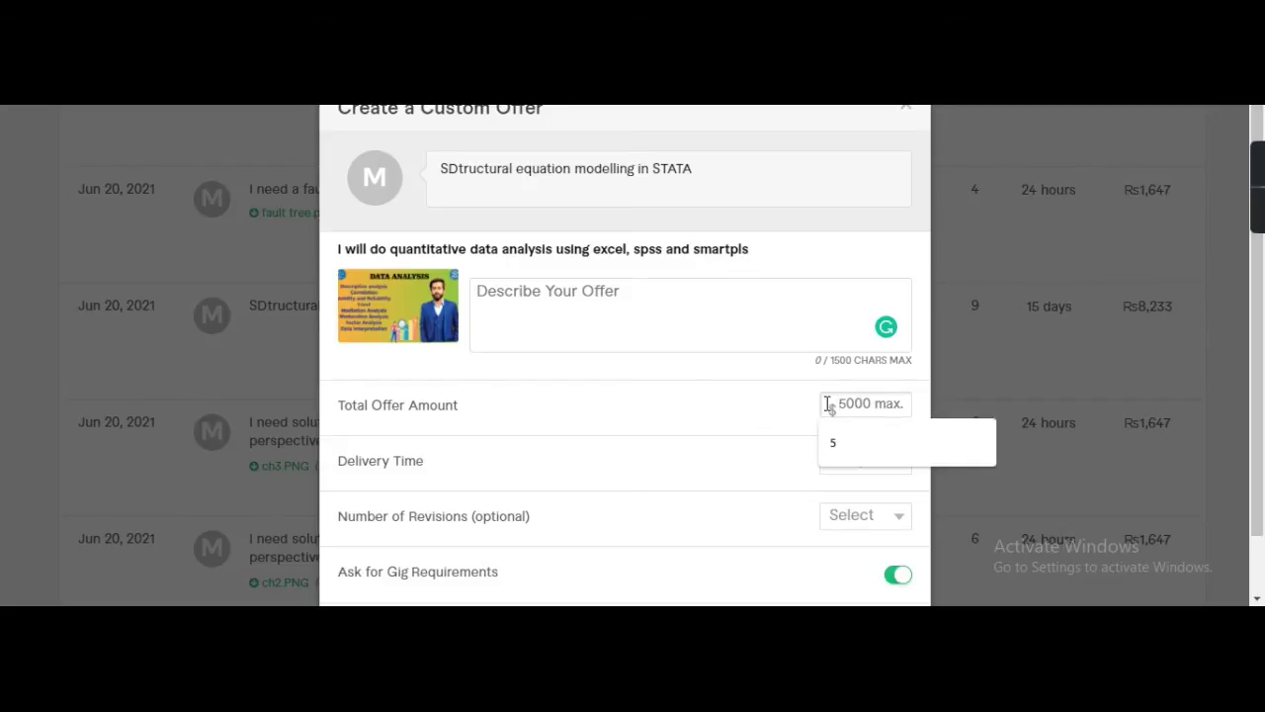
pyautogui.write('30')
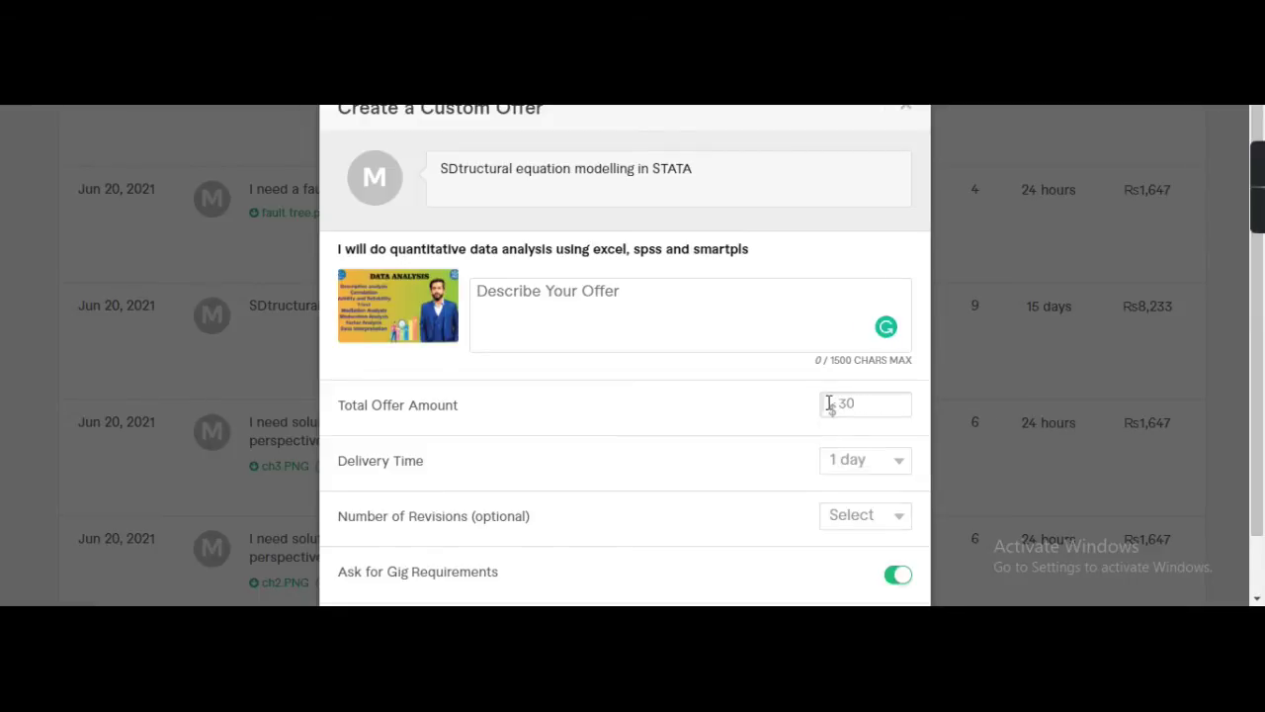
pyautogui.click(896, 464)
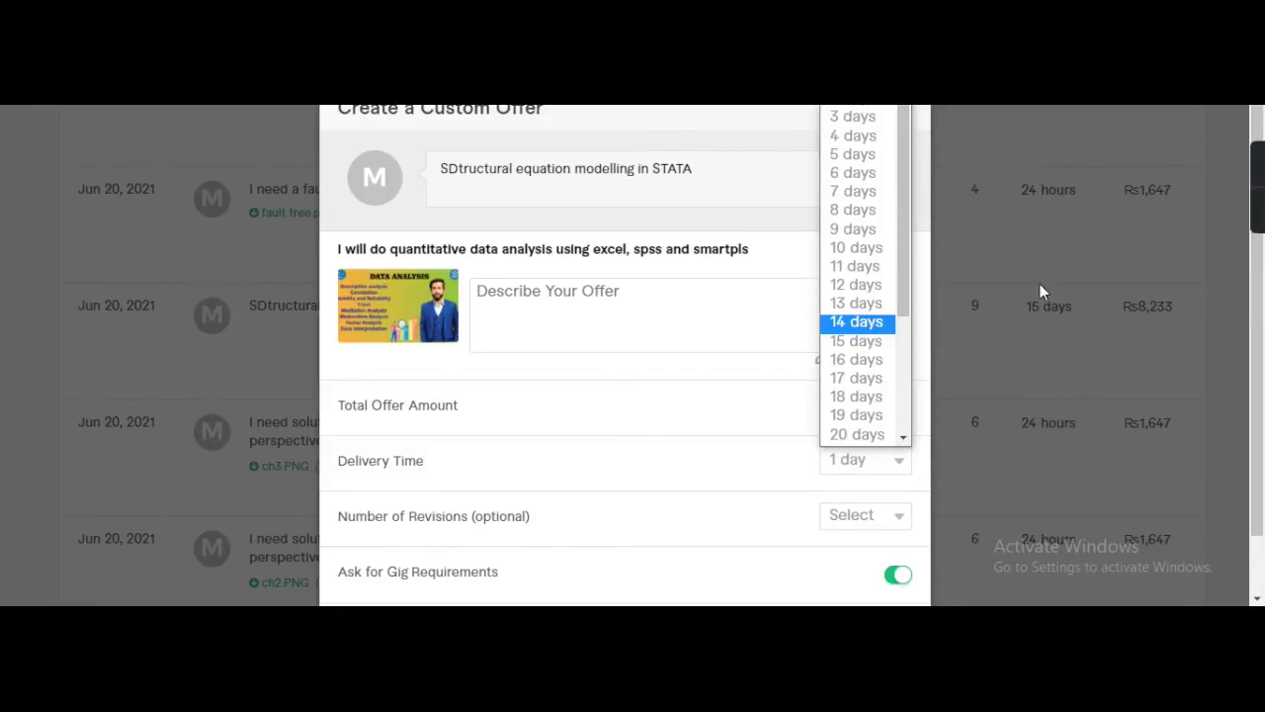
pyautogui.click(853, 191)
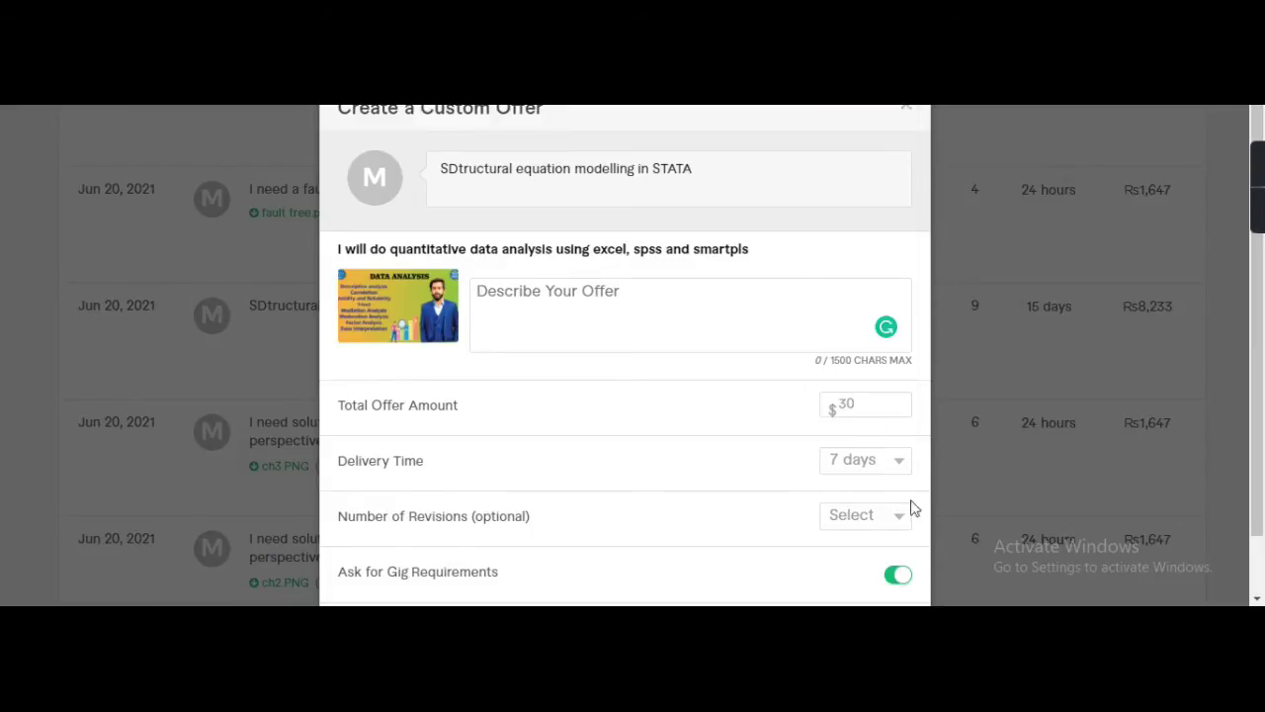
# Set the number of revisions to 1 and turn off asking for gig requirements.
pyautogui.scroll(-1, 568, 450)
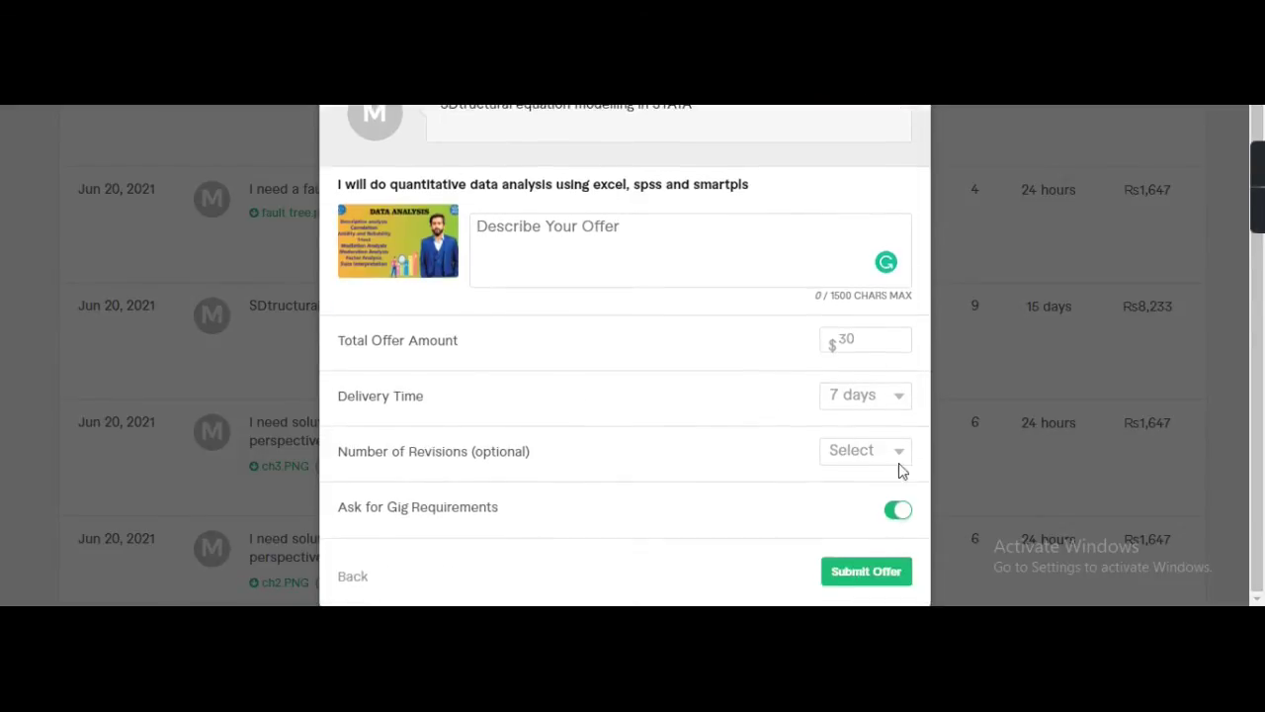
pyautogui.click(881, 458)
pyautogui.click(853, 92)
pyautogui.click(899, 511)
# Write an offer description stating expertise in STATA and structural models, requesting the data file and asking whether interpretations or just the analysis are required.
pyautogui.scroll(1, 486, 415)
pyautogui.click(565, 307)
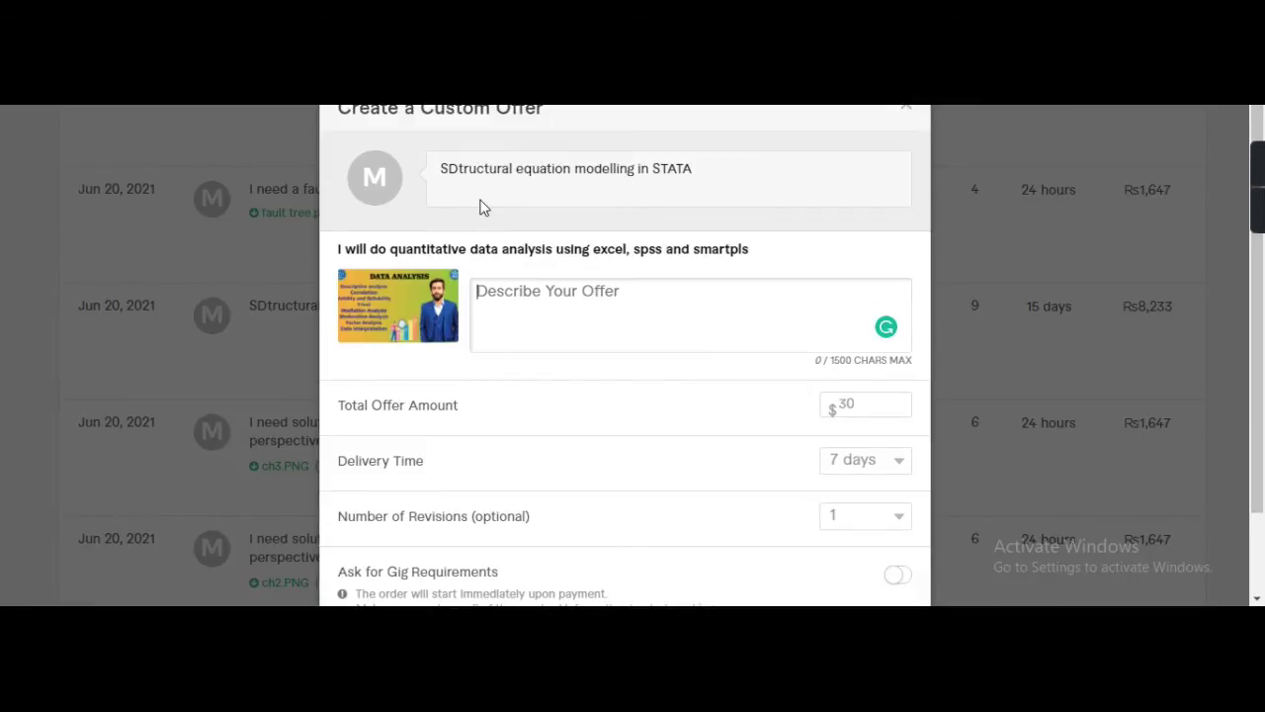
pyautogui.moveTo(444, 168); pyautogui.dragTo(700, 184)
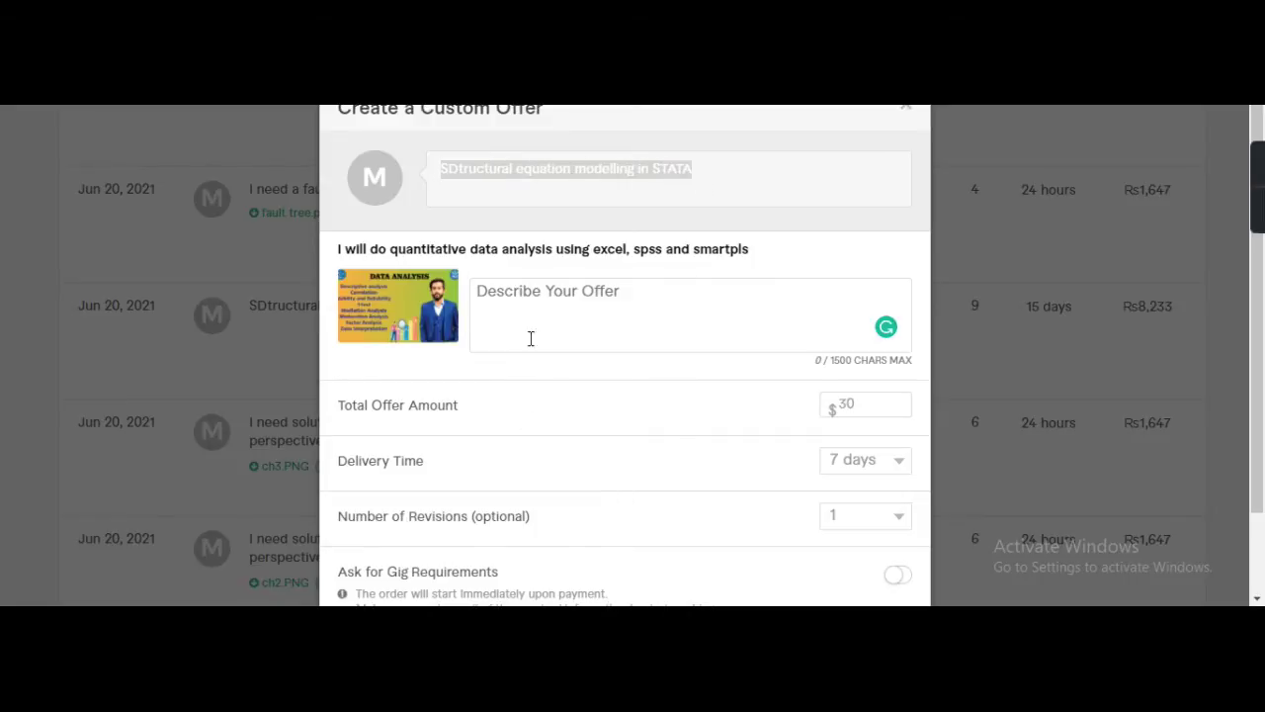
pyautogui.click(543, 307)
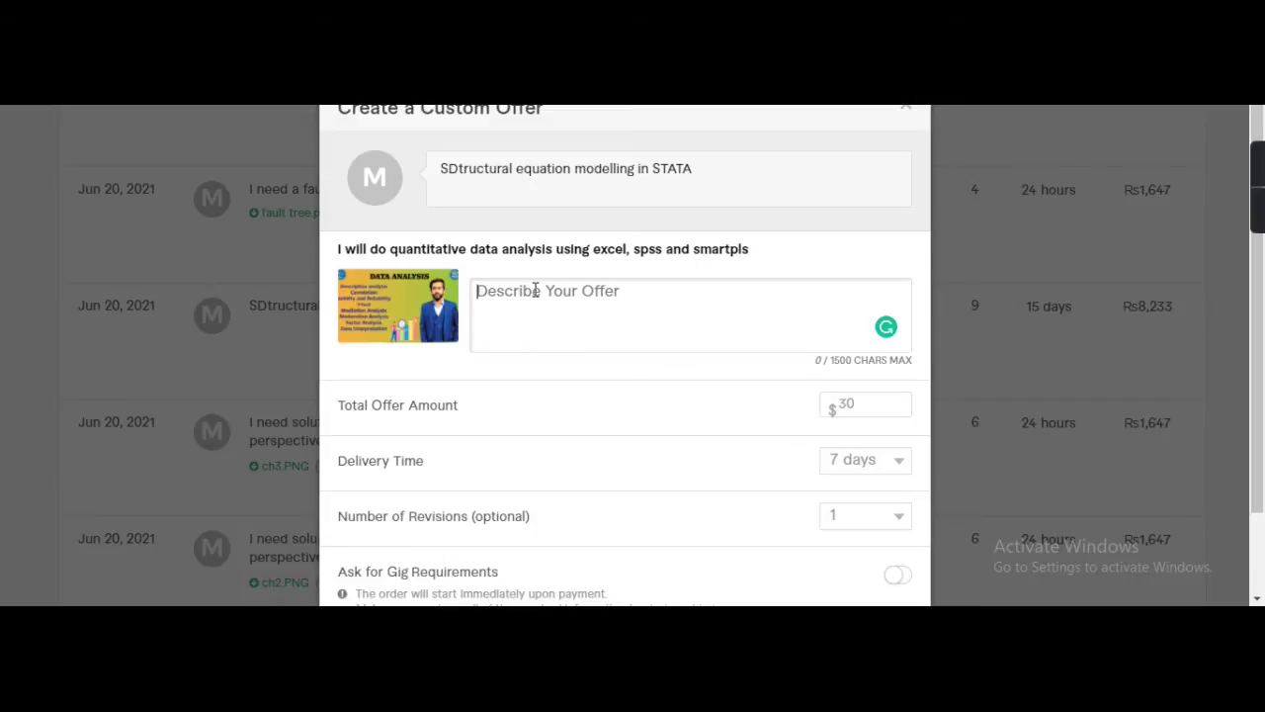
pyautogui.moveTo(446, 174); pyautogui.dragTo(682, 163)
pyautogui.click(560, 312)
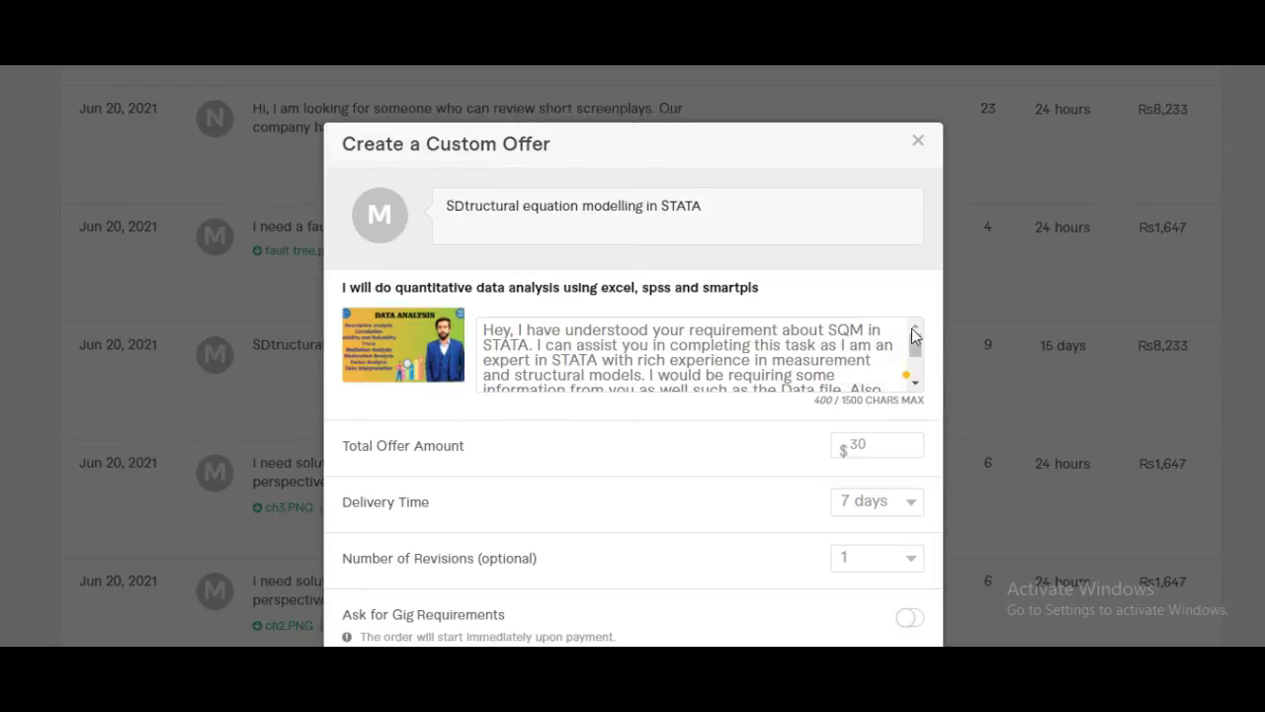
pyautogui.moveTo(915, 337); pyautogui.dragTo(916, 353)
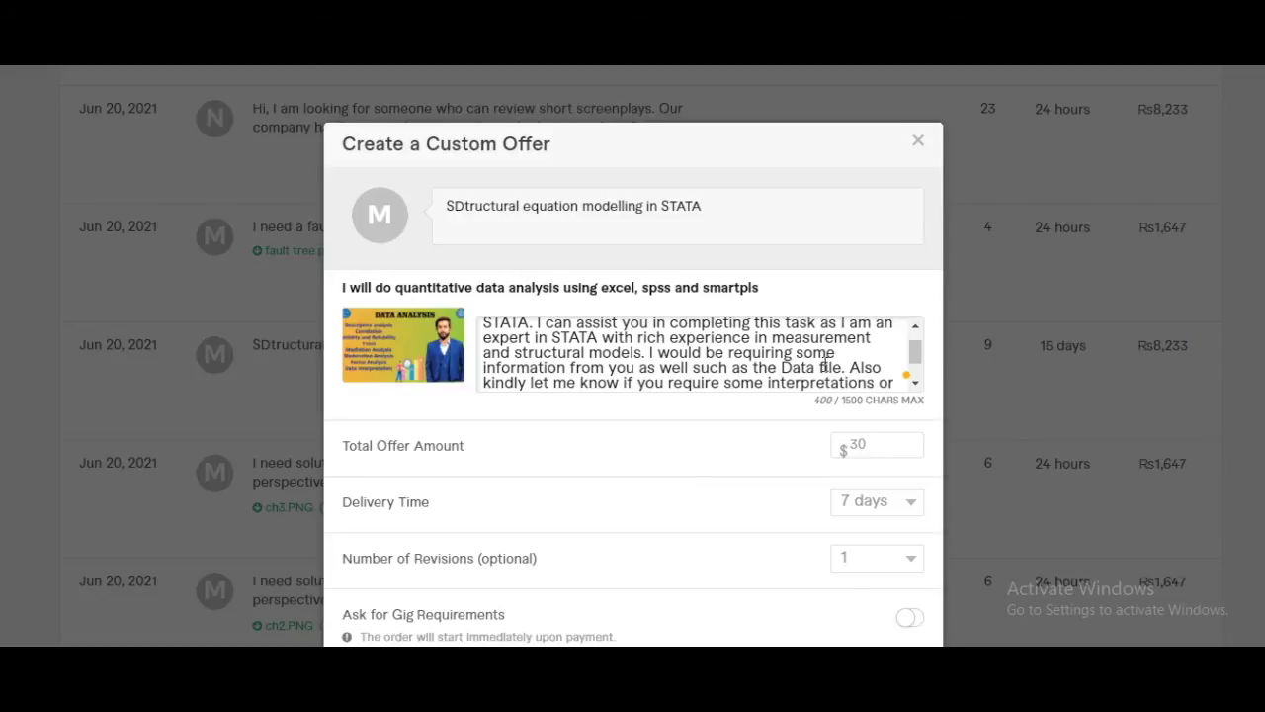
pyautogui.moveTo(916, 362); pyautogui.dragTo(910, 370)
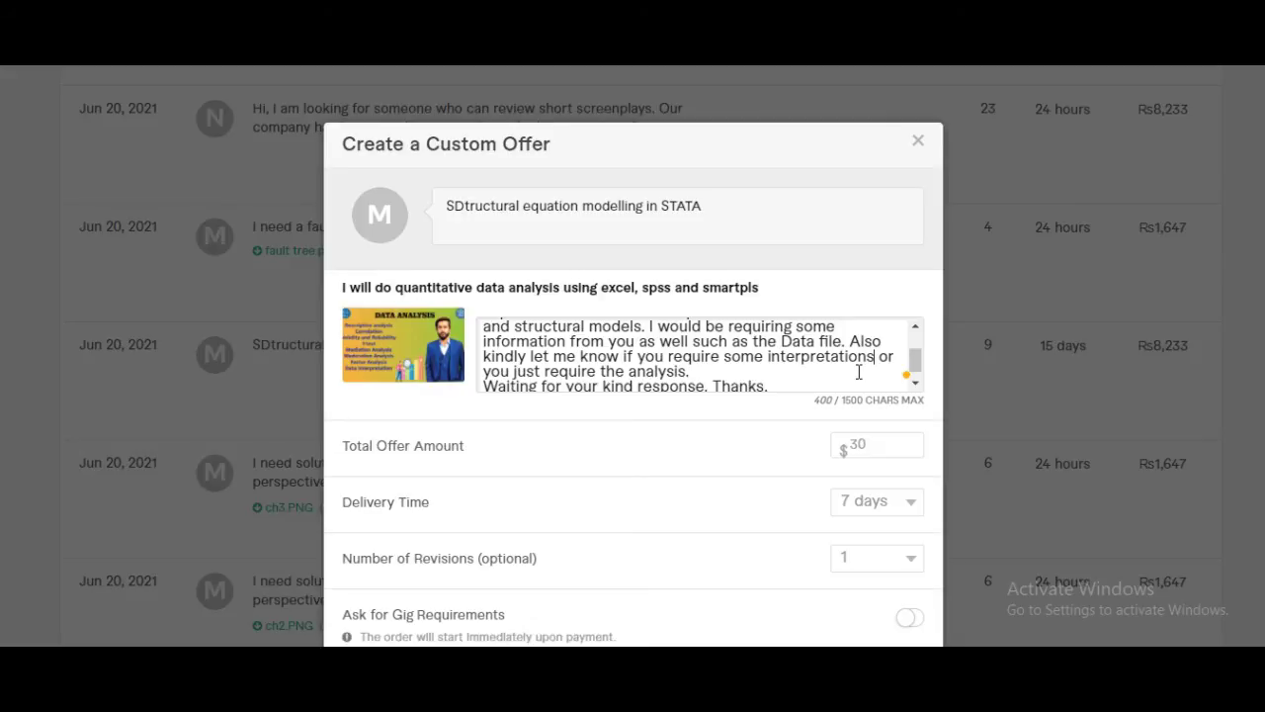
# Review the drafted offer description against the buyer's request, including the interpretations question, the closing line and the opening sentences.
pyautogui.doubleClick(822, 353)
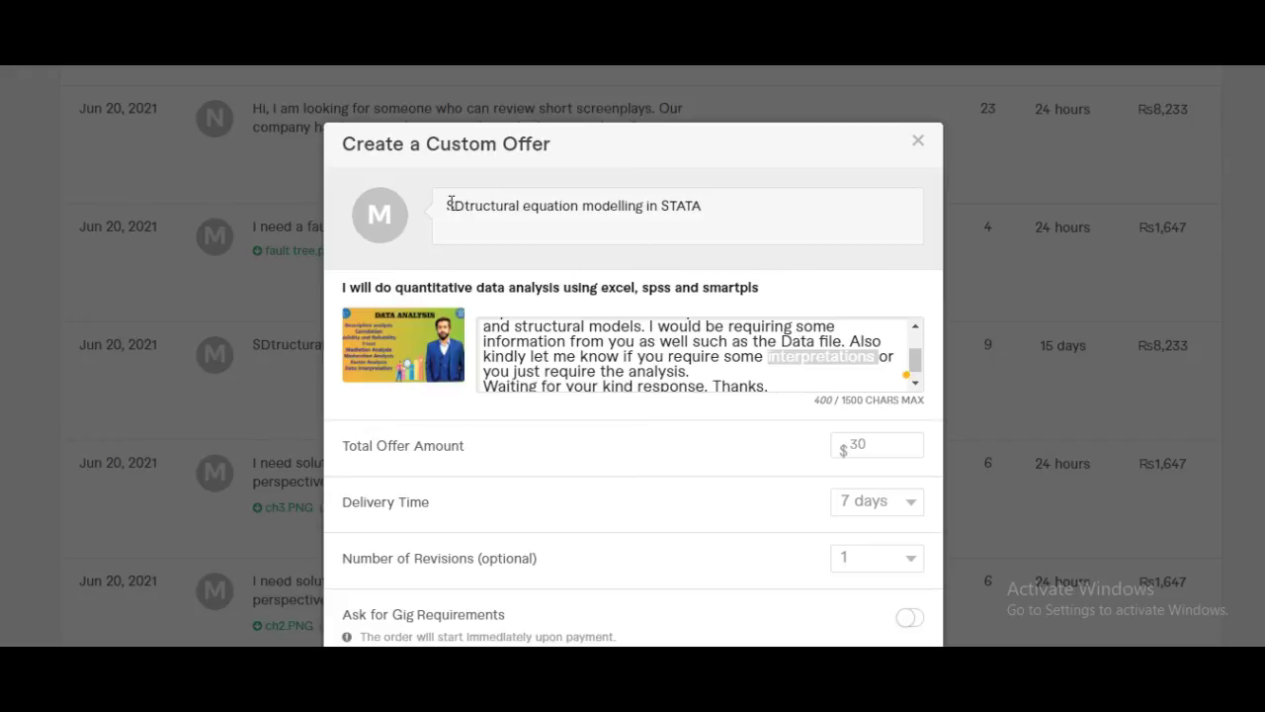
pyautogui.moveTo(448, 207); pyautogui.dragTo(697, 251)
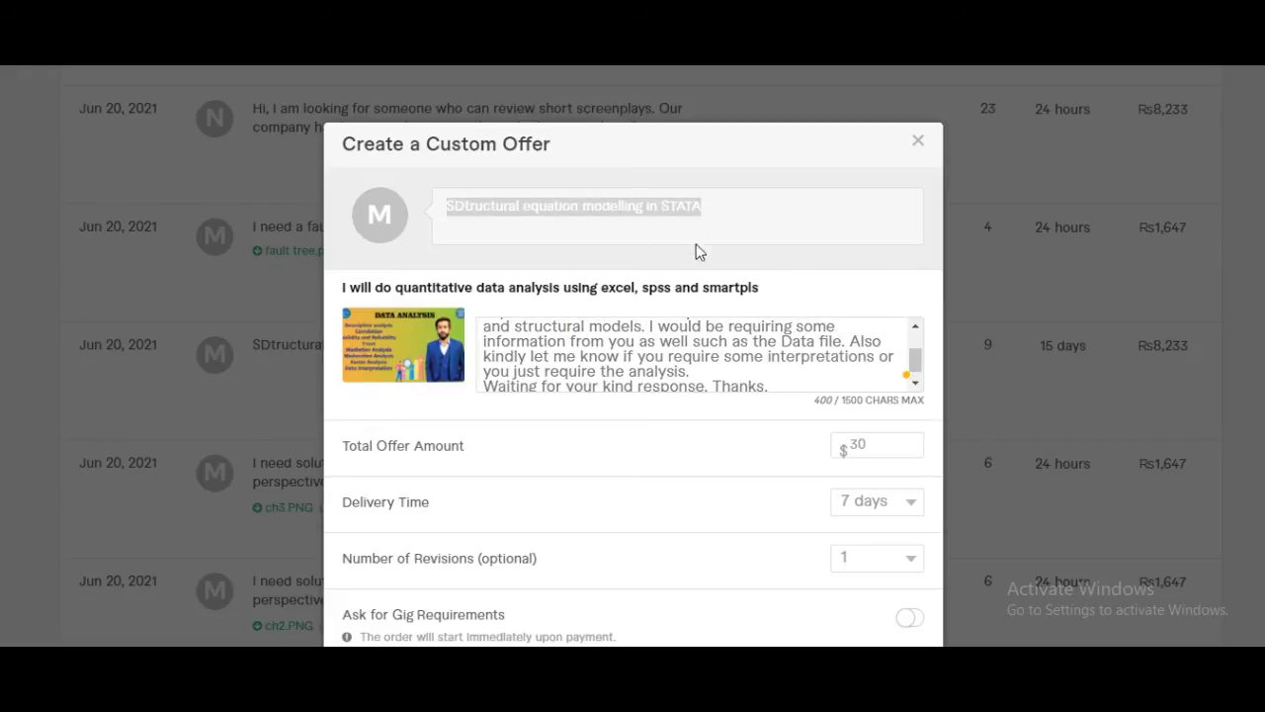
pyautogui.click(717, 368)
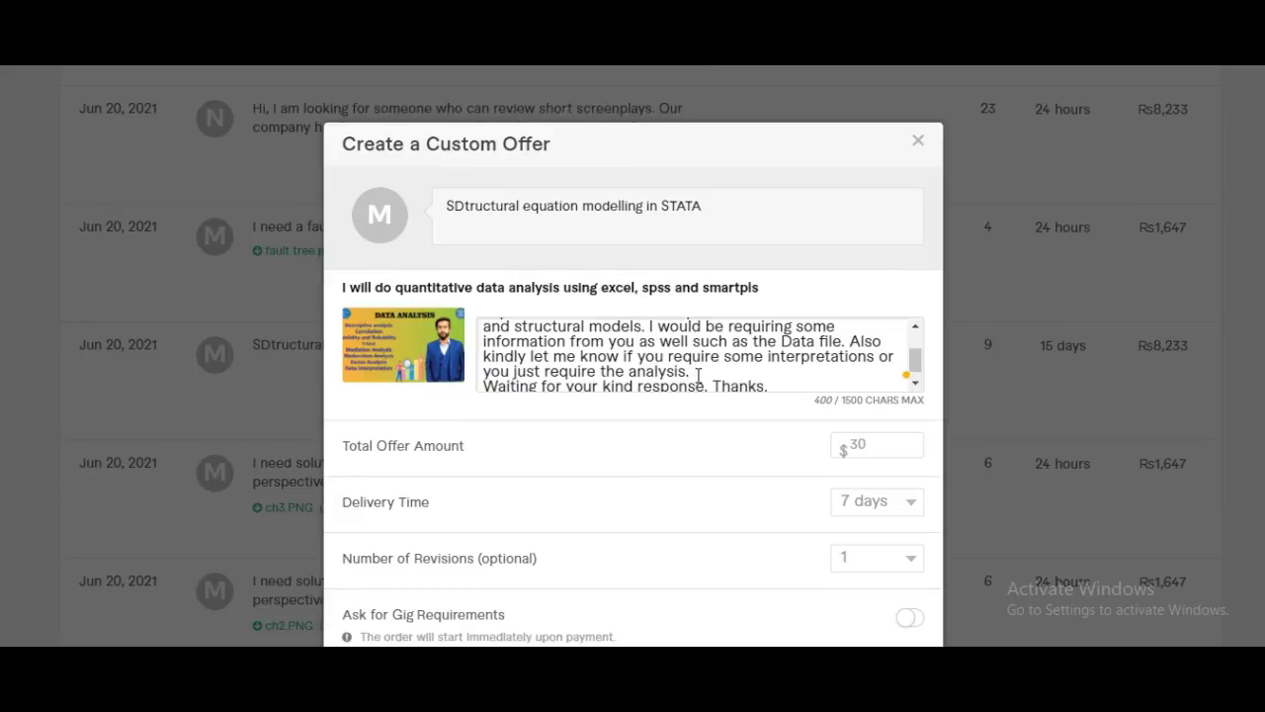
pyautogui.scroll(-1, 915, 367)
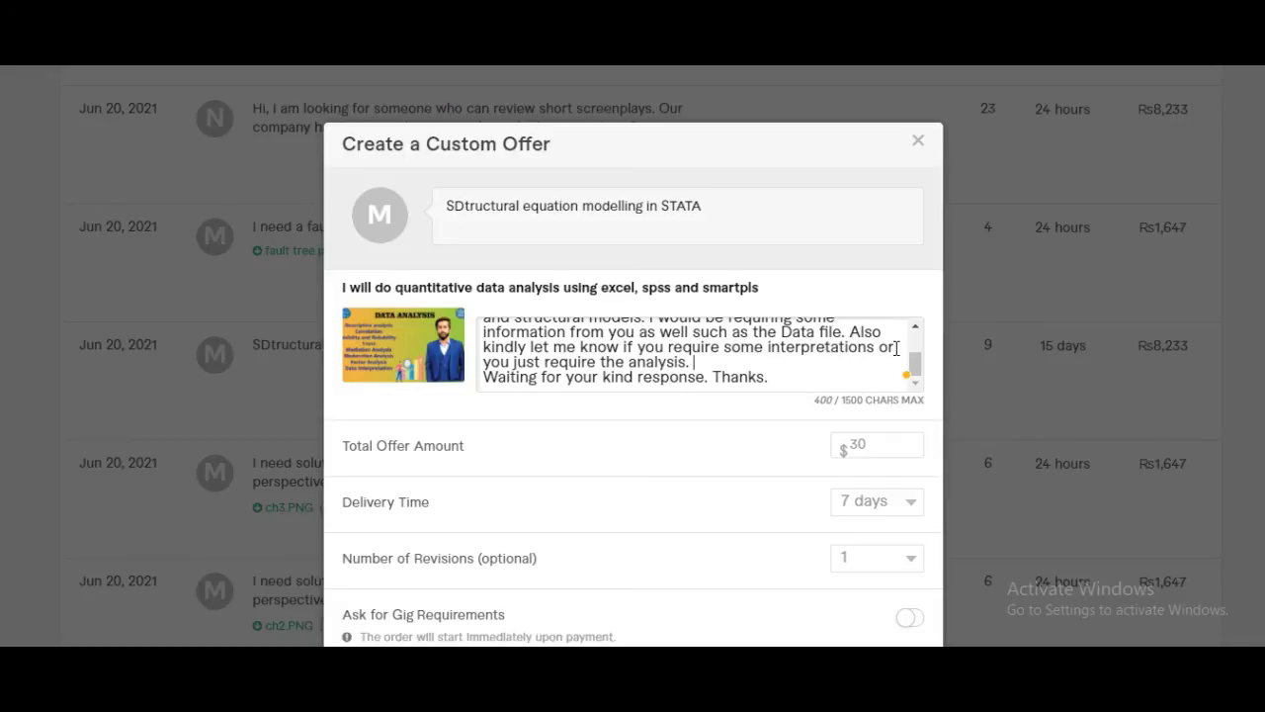
pyautogui.moveTo(485, 376); pyautogui.dragTo(914, 366)
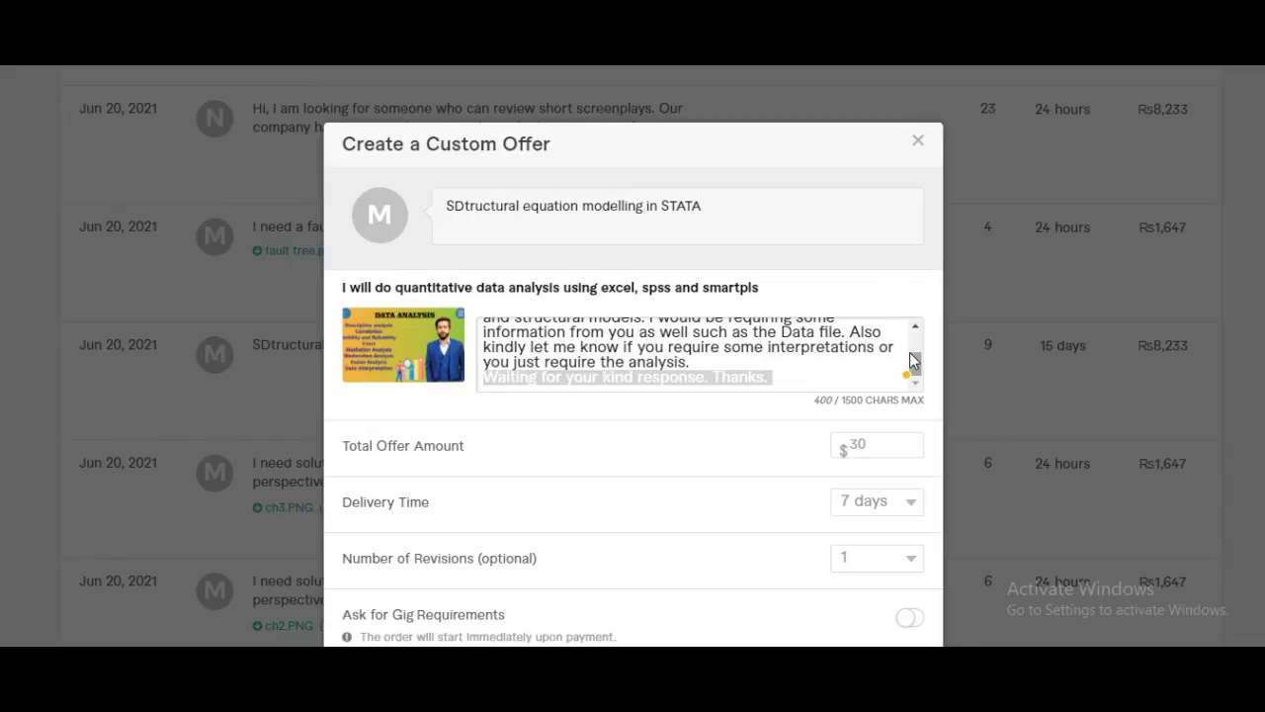
pyautogui.scroll(3, 919, 343)
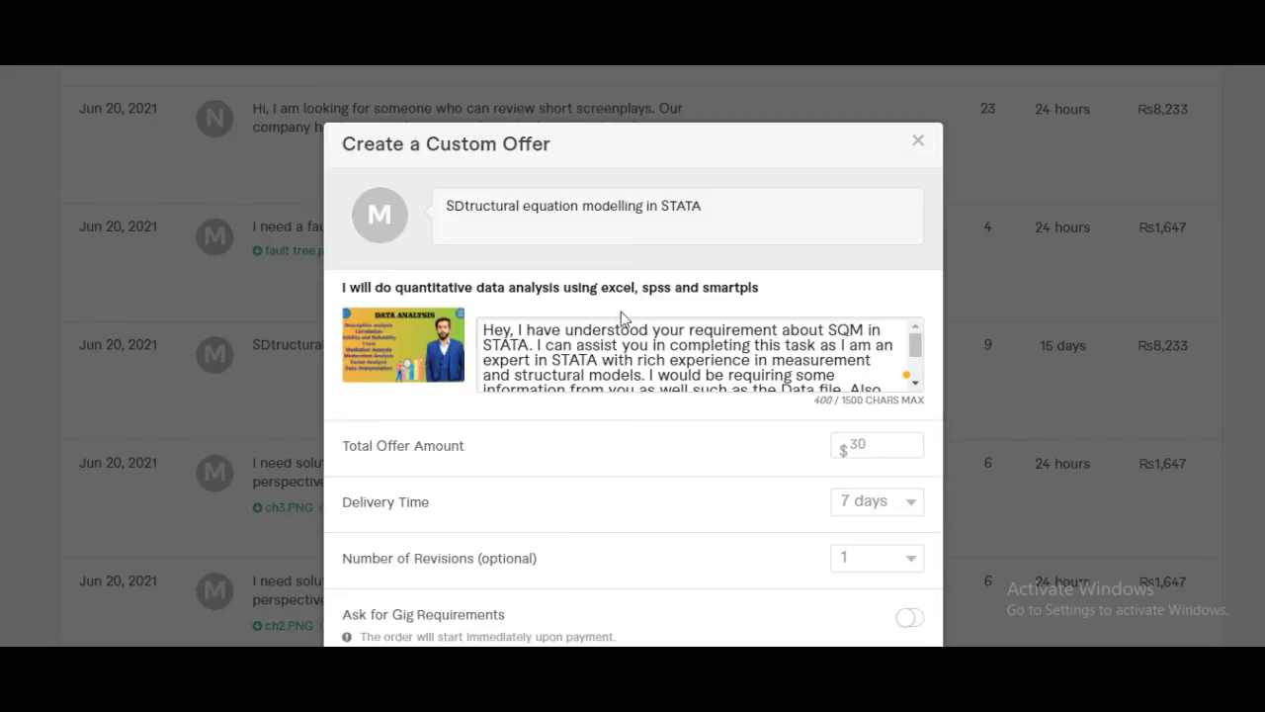
pyautogui.moveTo(483, 329); pyautogui.dragTo(698, 362)
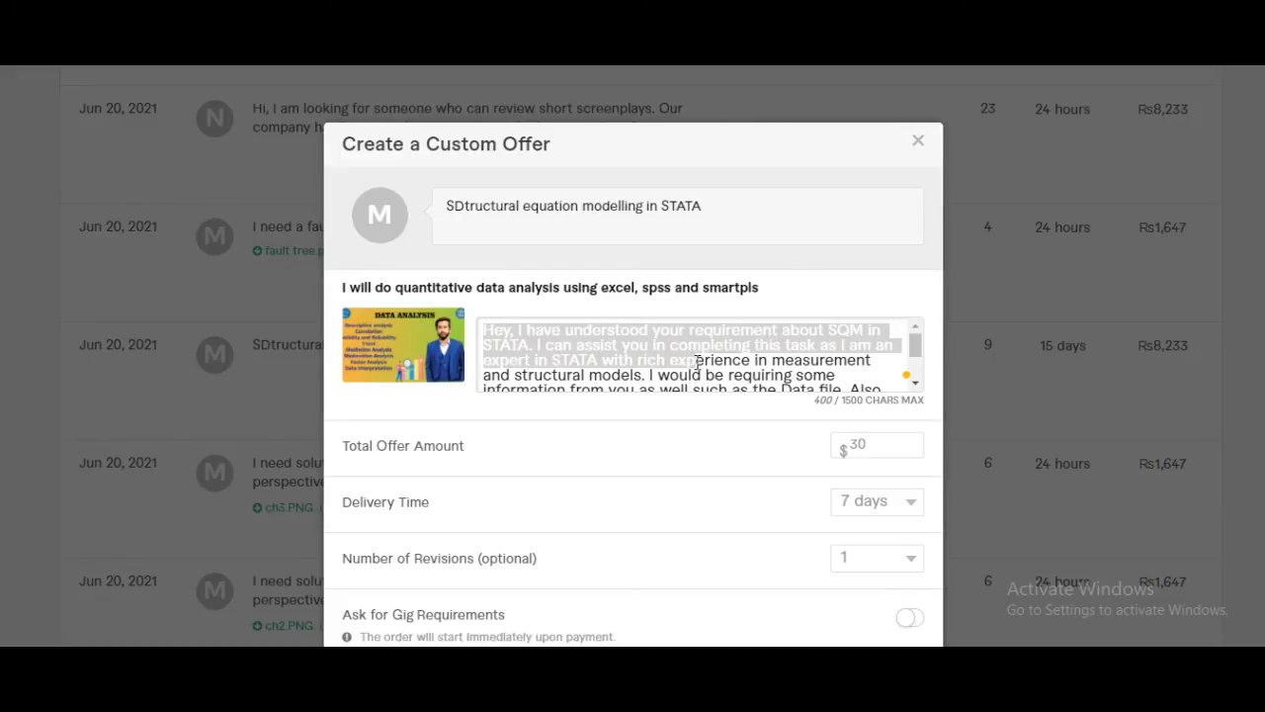
# Close the custom offer without sending it and check how many offers are left today on the Buyer Requests page.
pyautogui.click(917, 140)
pyautogui.scroll(5, 616, 287)
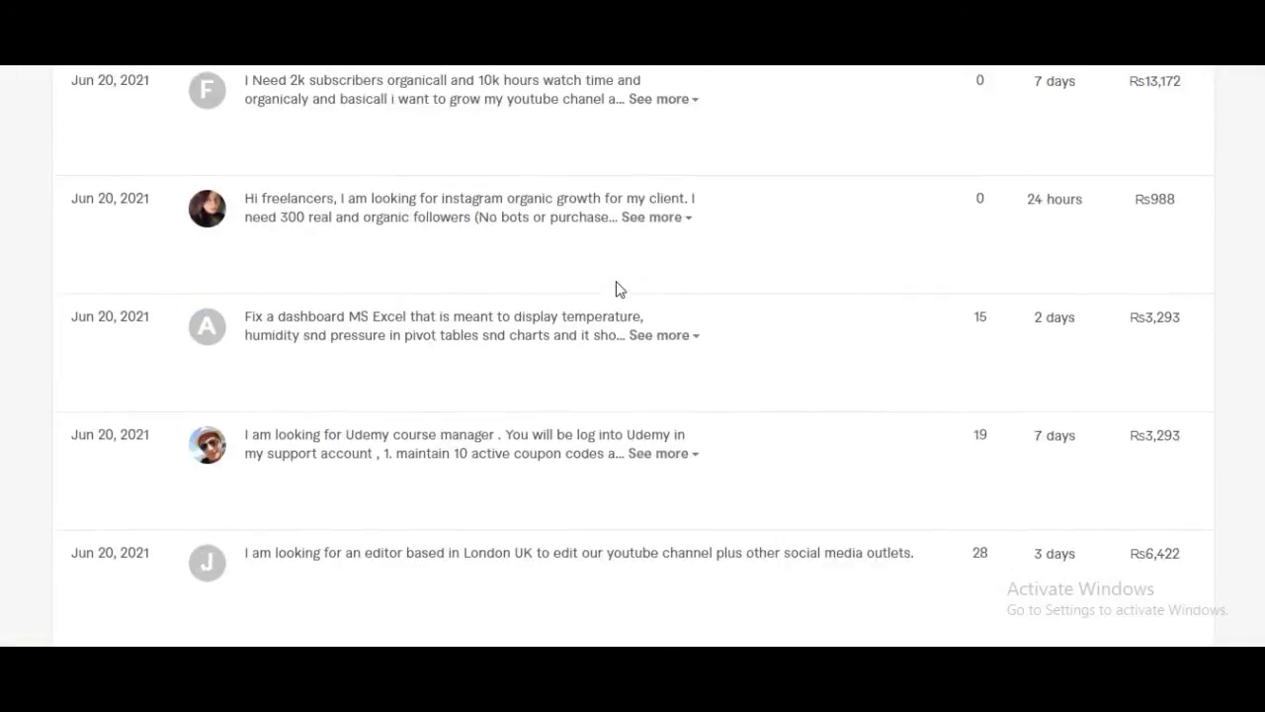
pyautogui.scroll(4, 616, 288)
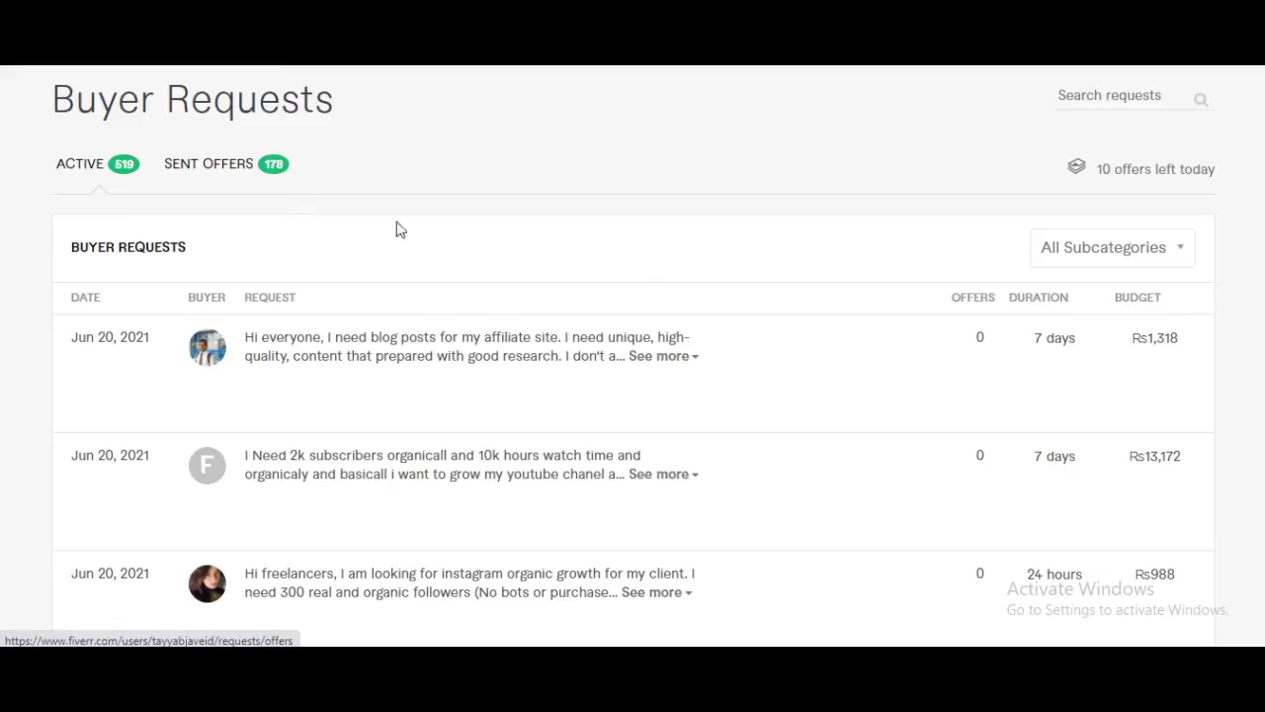
pyautogui.moveTo(1100, 168); pyautogui.dragTo(1215, 166)
pyautogui.click(1215, 168)
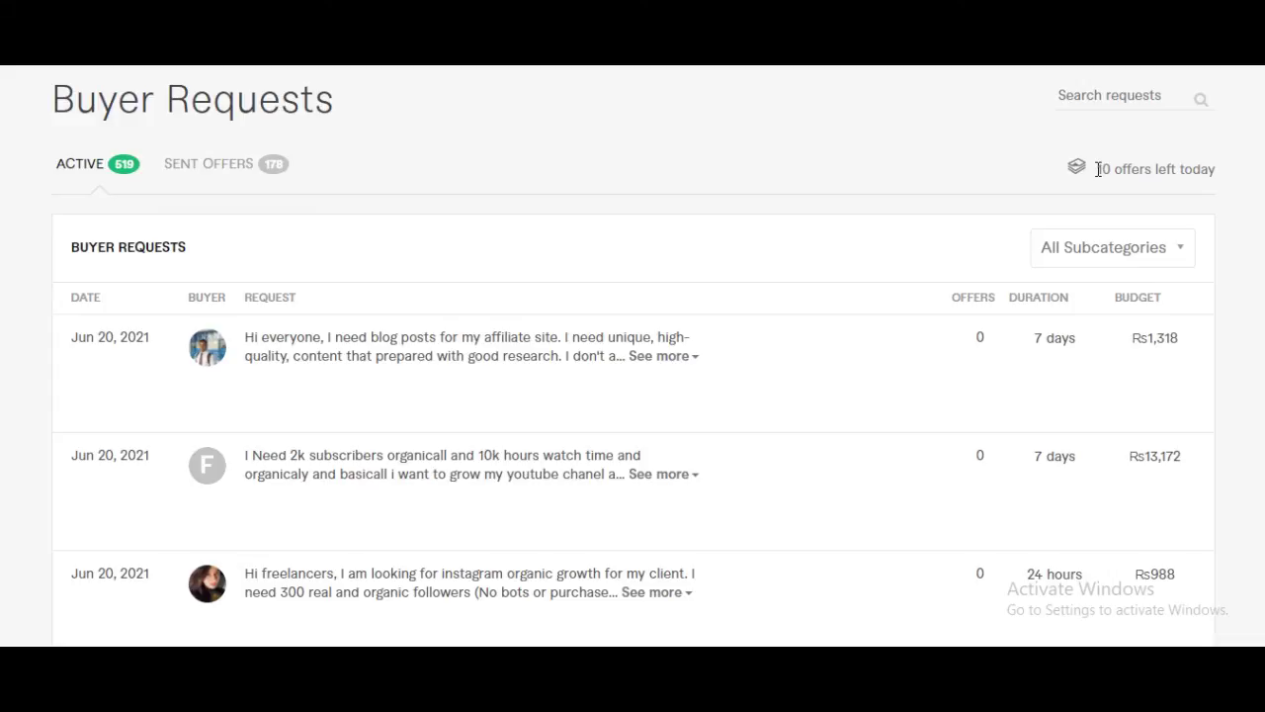
pyautogui.moveTo(574, 372)
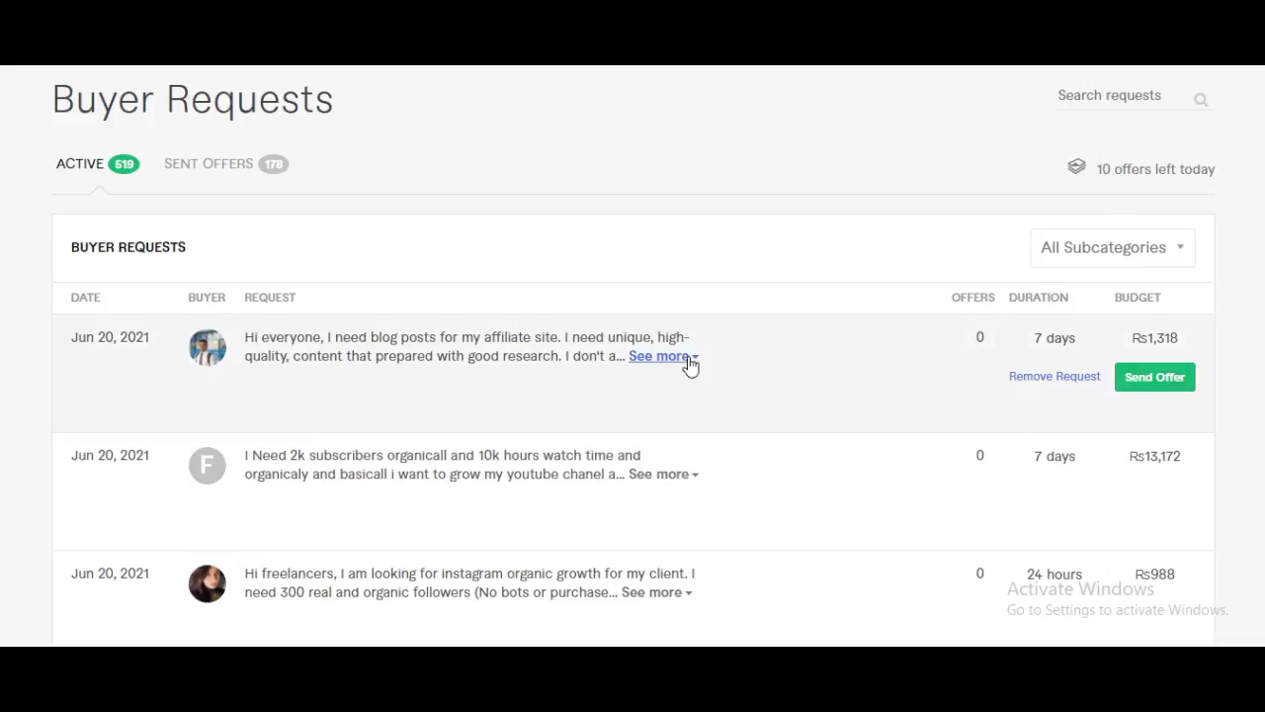